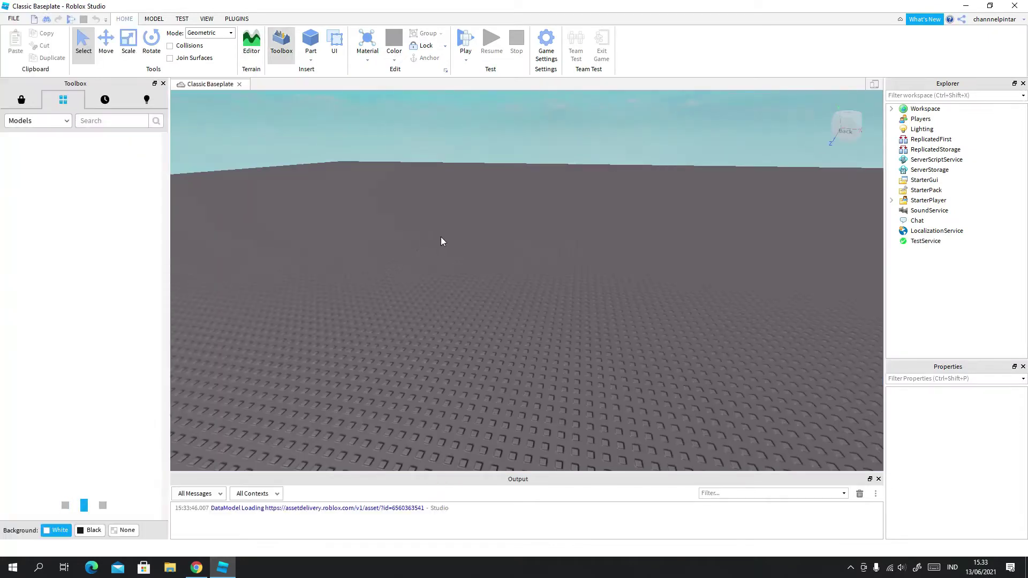
right_drag(440, 236, 440, 236)
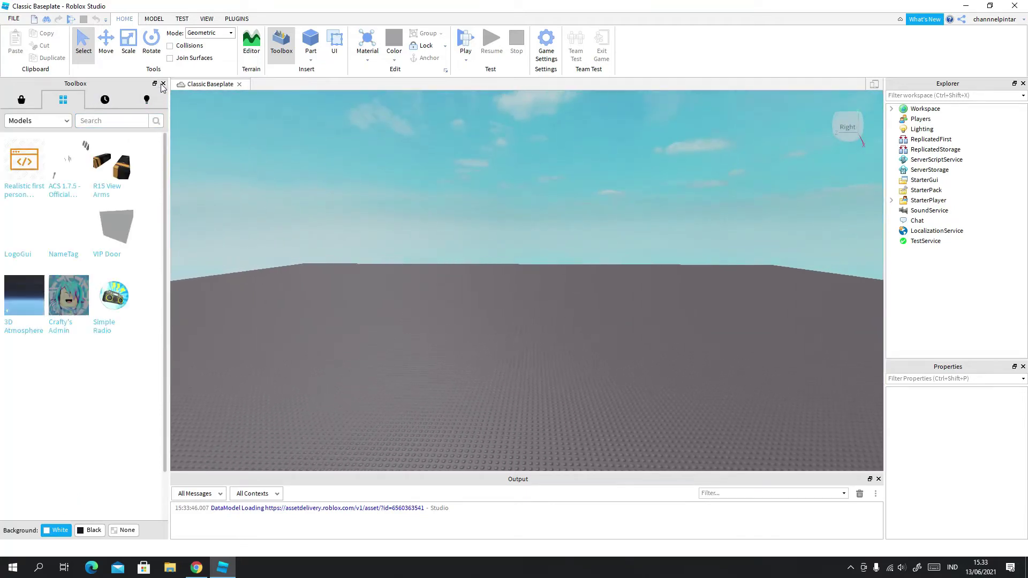
right_drag(274, 184, 274, 177)
scroll(274, 177, up, 3)
scroll(274, 177, down, 3)
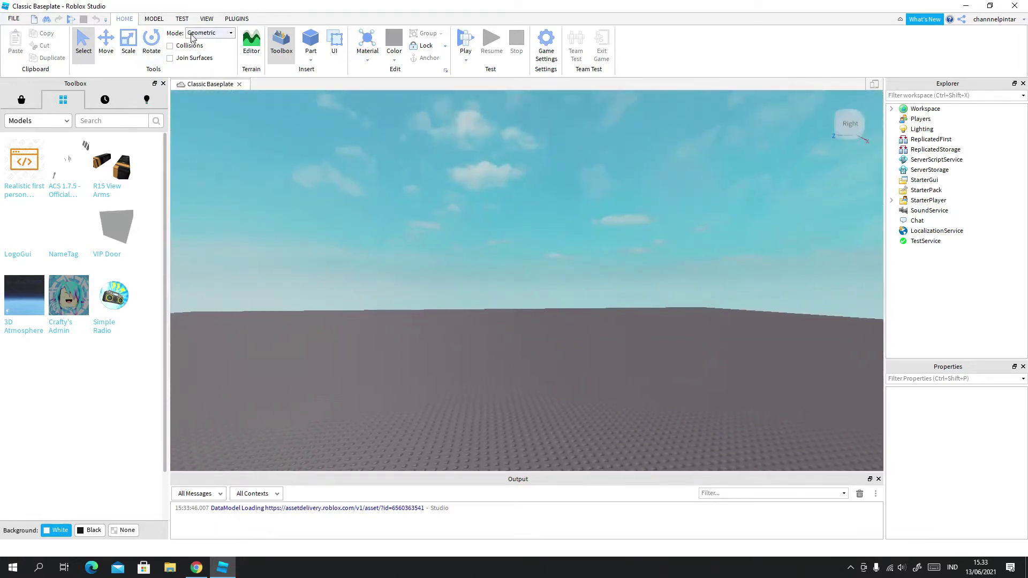
- Close the Toolbox and add a spawn location to the baseplate
click(163, 83)
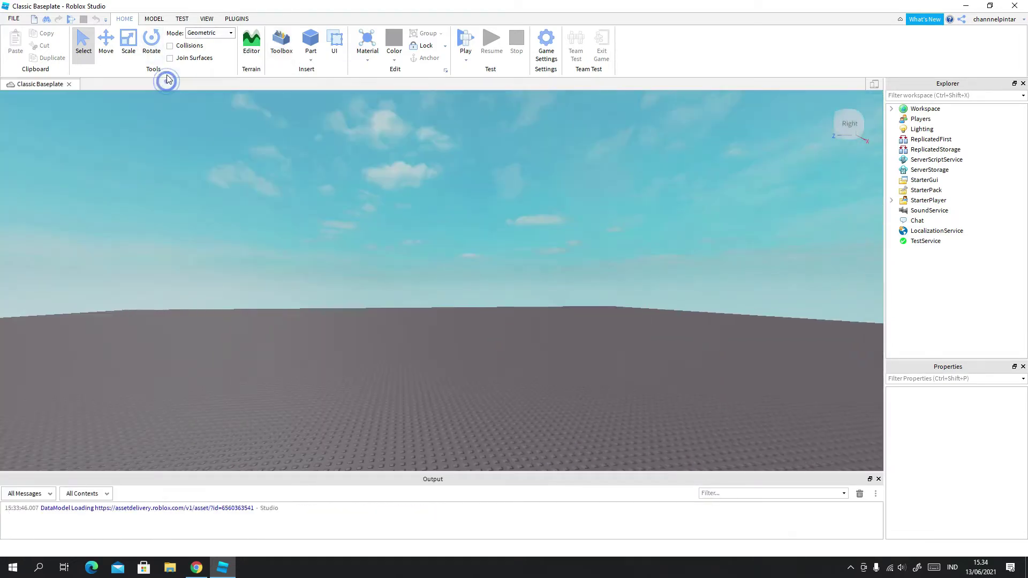
click(154, 19)
right_drag(714, 198, 767, 171)
click(716, 38)
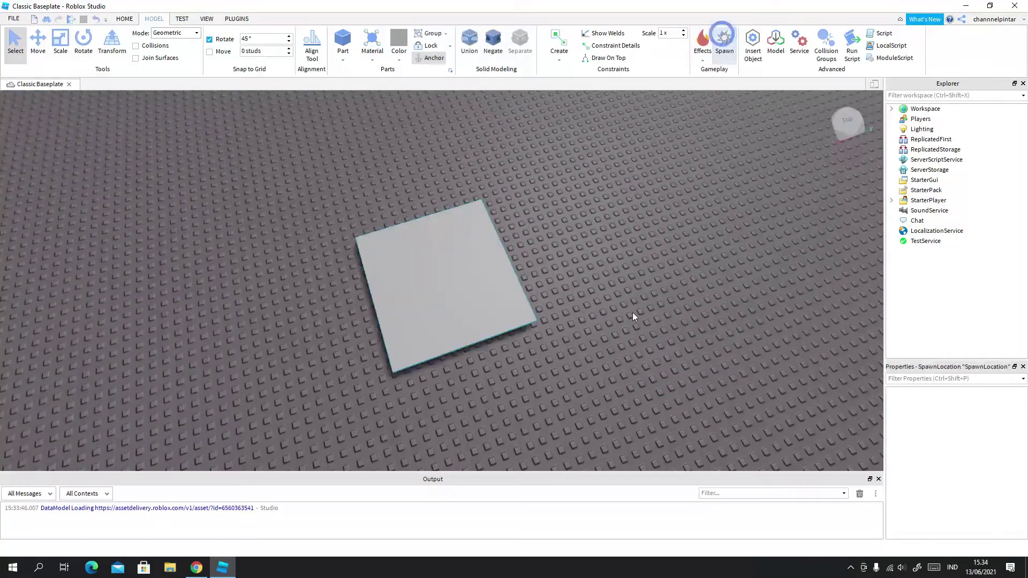
- Inspect the new spawn location on the baseplate from several angles and distances
right_drag(654, 324, 653, 325)
scroll(653, 324, up, 4)
drag(562, 378, 599, 385)
right_drag(600, 384, 538, 323)
scroll(600, 385, up, 6)
scroll(600, 385, down, 2)
scroll(507, 442, up, 3)
scroll(537, 323, down, 6)
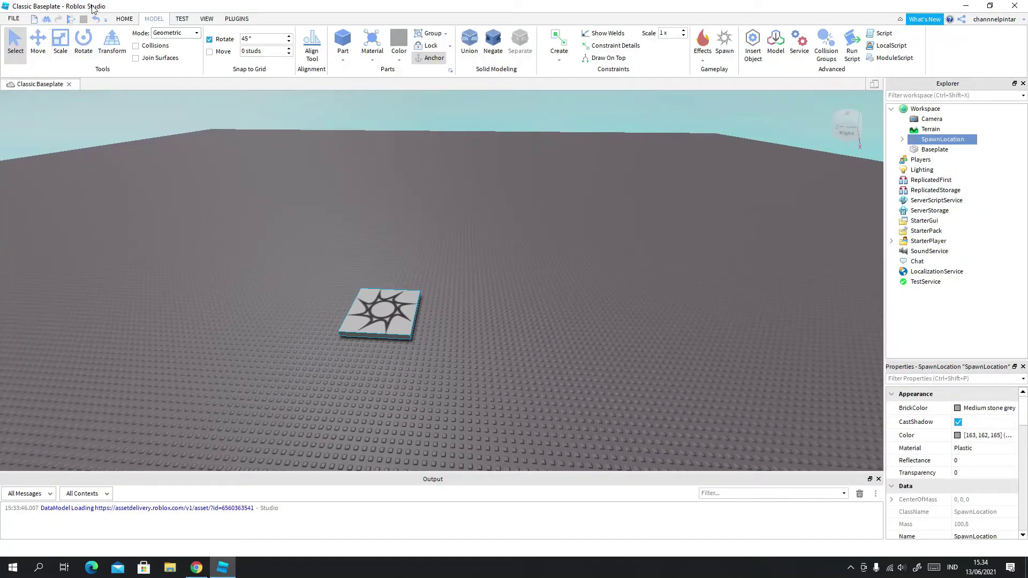
- Reopen the Toolbox and switch it to the Images category of the Marketplace
click(124, 19)
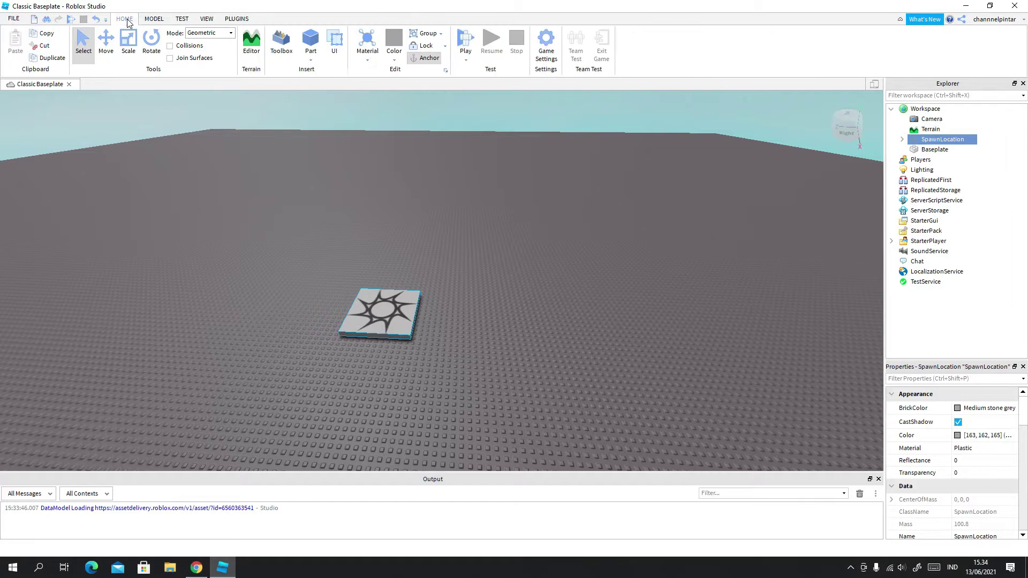
click(281, 40)
click(94, 121)
click(43, 121)
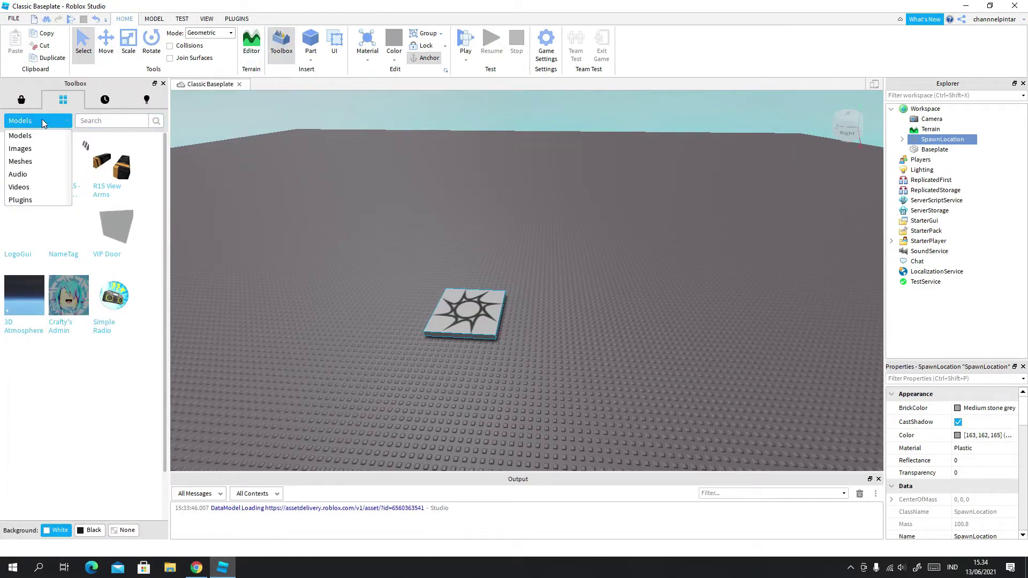
click(22, 97)
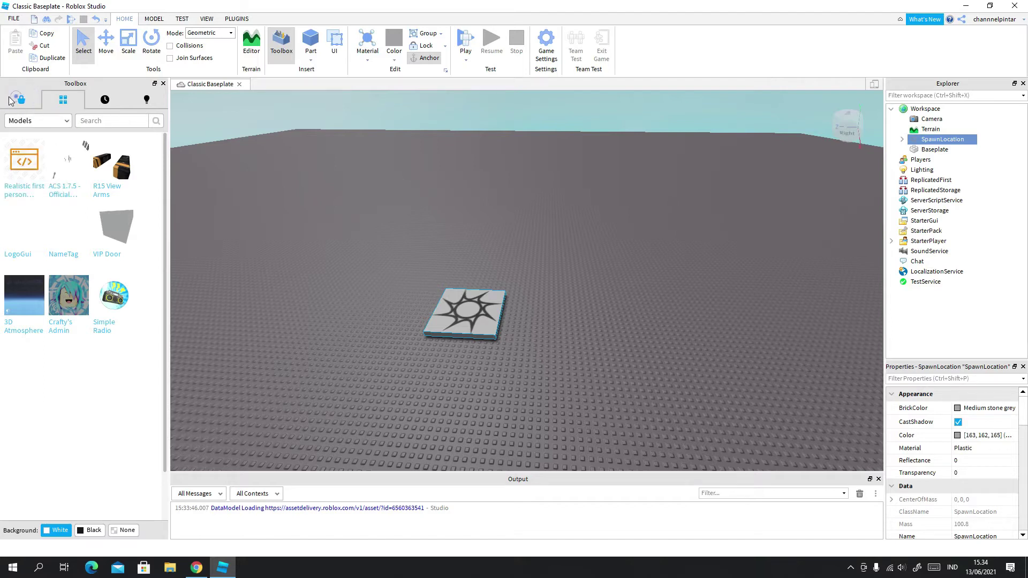
click(14, 100)
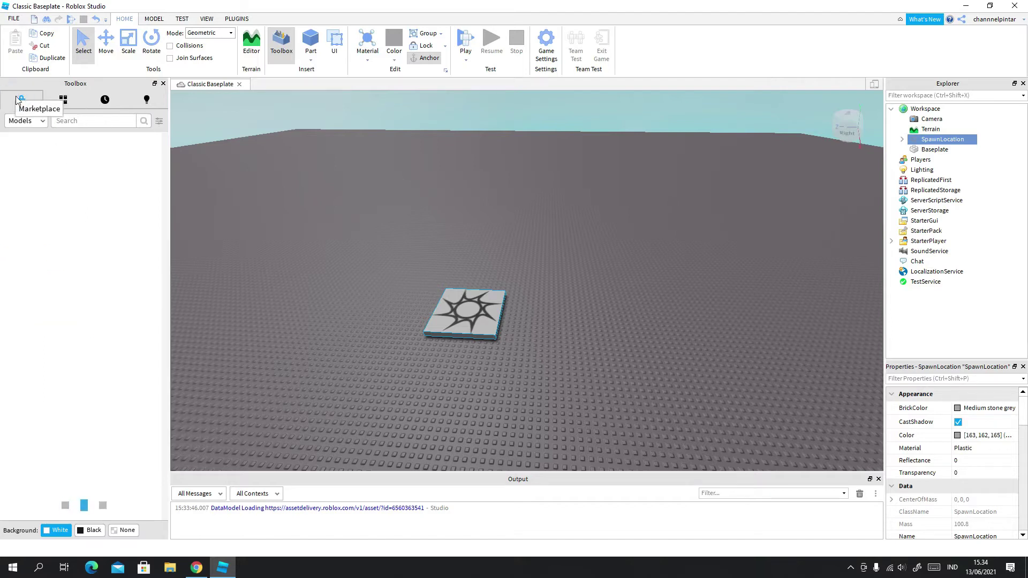
click(42, 120)
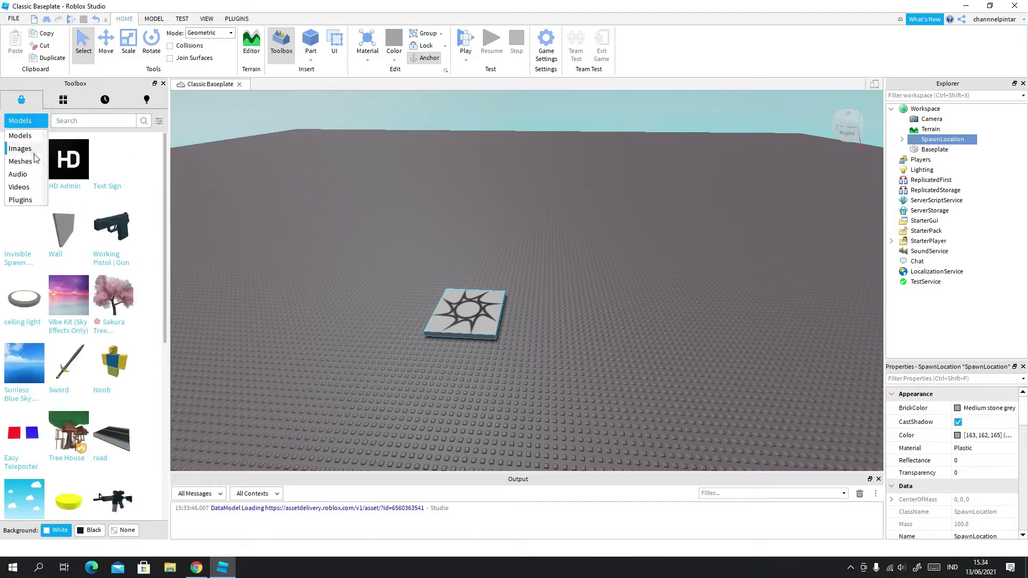
click(24, 148)
- Search the Marketplace images for "Die button"
click(65, 120)
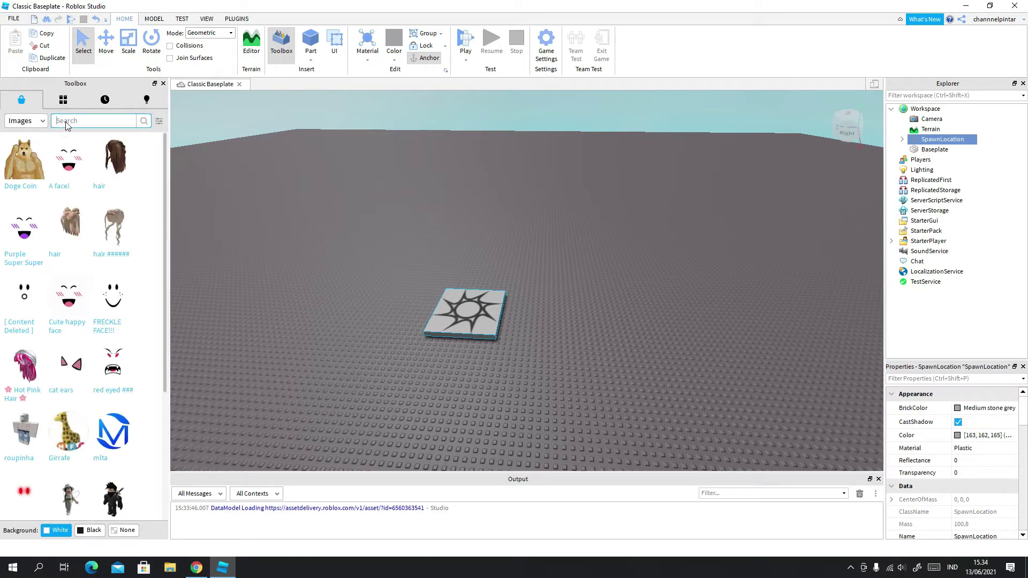
click(65, 121)
click(65, 121)
key(Return)
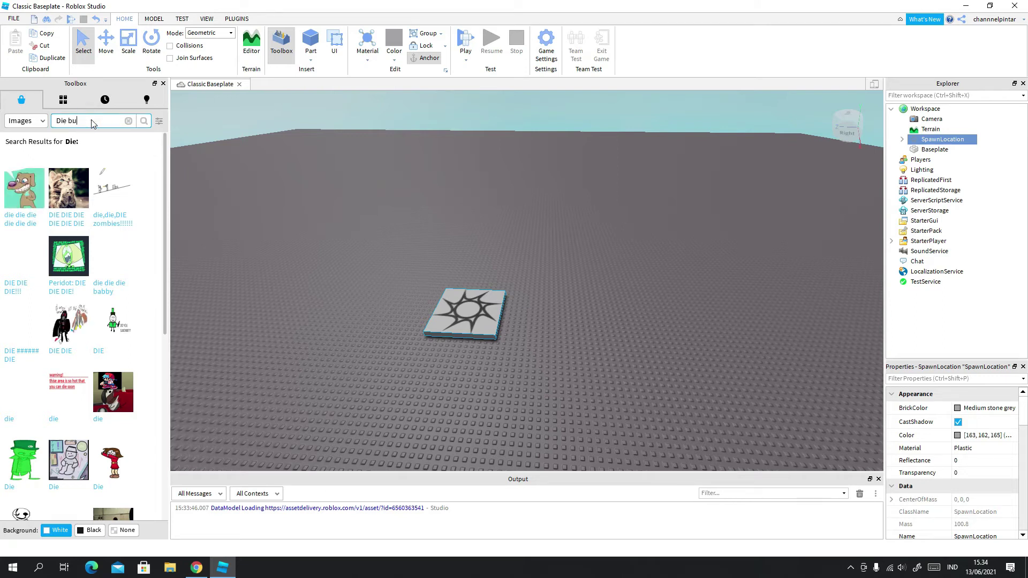
key(Return)
scroll(399, 204, up, 5)
right_drag(399, 203, 400, 203)
scroll(399, 204, down, 5)
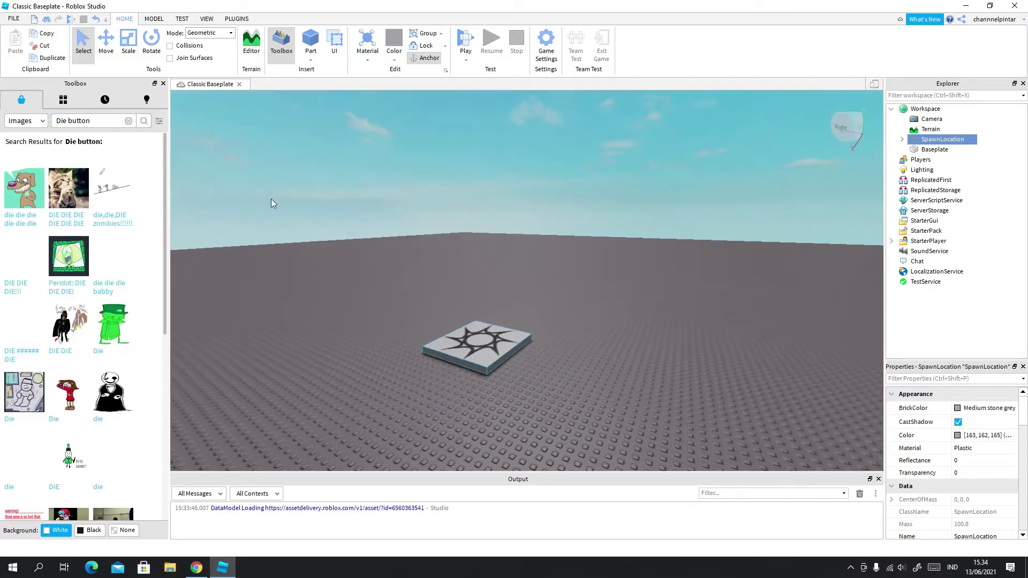
- Find the red DIE! lettering image among the results and insert it as a decal on the spawn location
scroll(85, 264, down, 6)
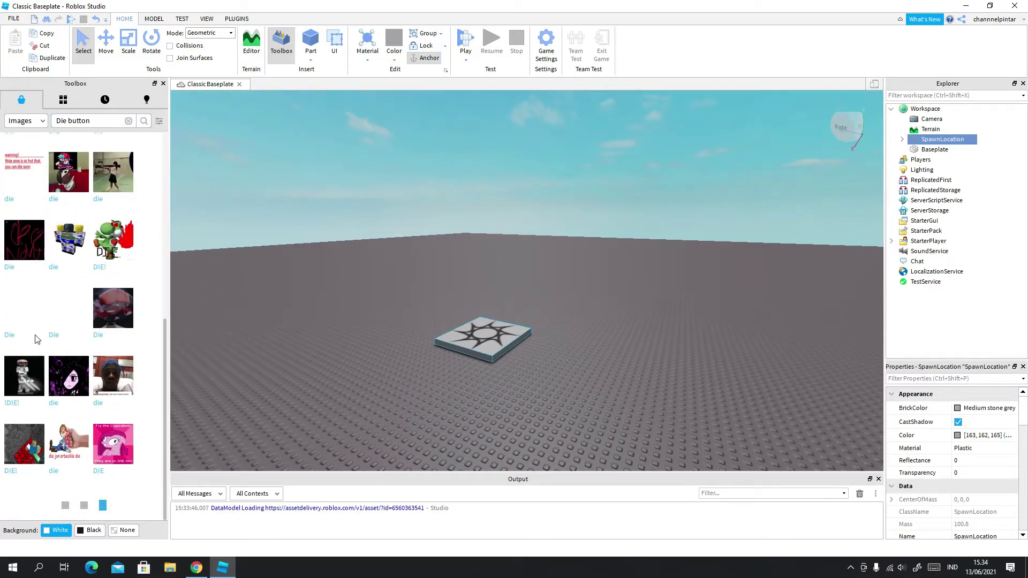
scroll(27, 329, down, 5)
scroll(23, 324, up, 3)
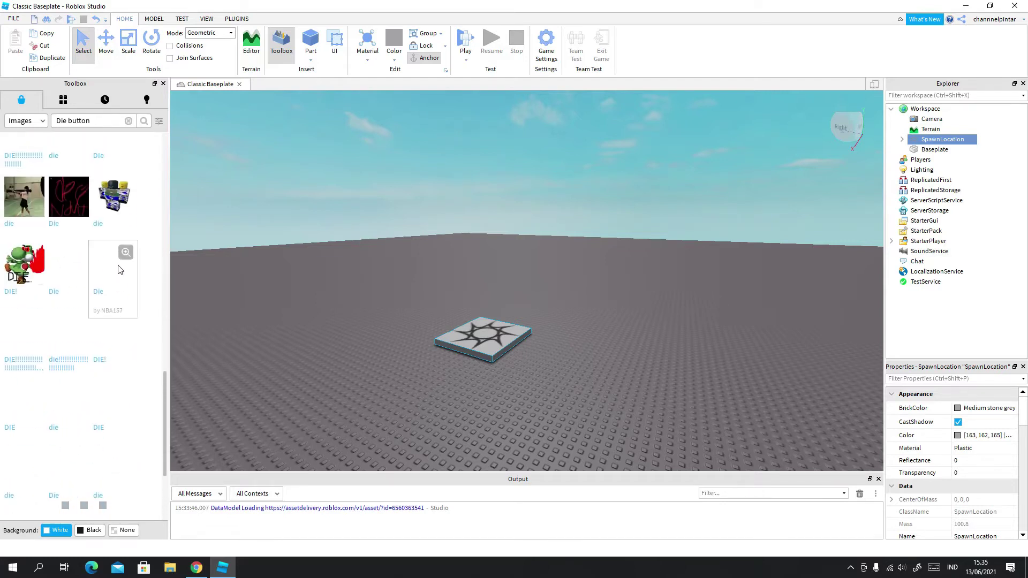
scroll(119, 263, down, 3)
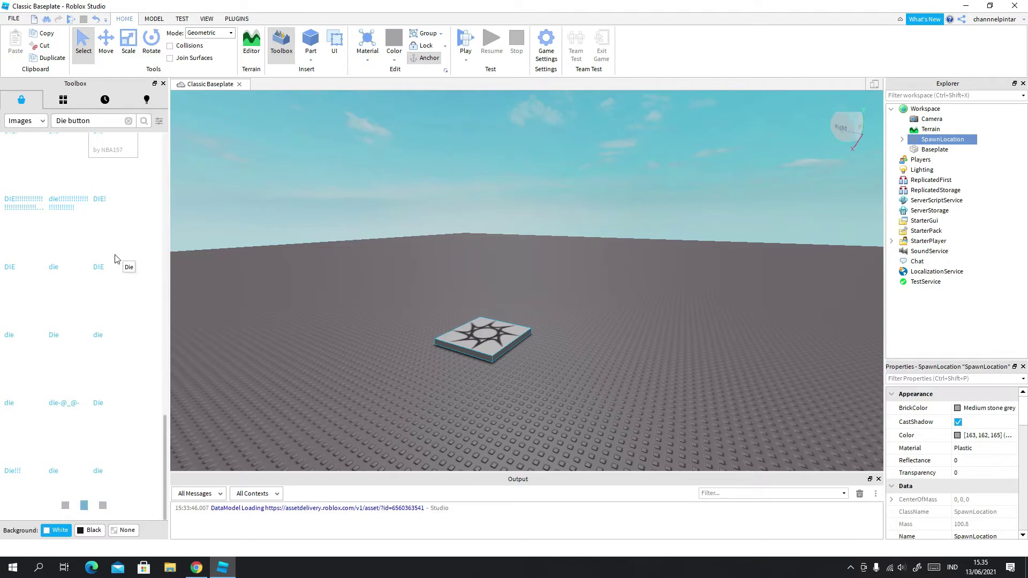
mouse_move(134, 229)
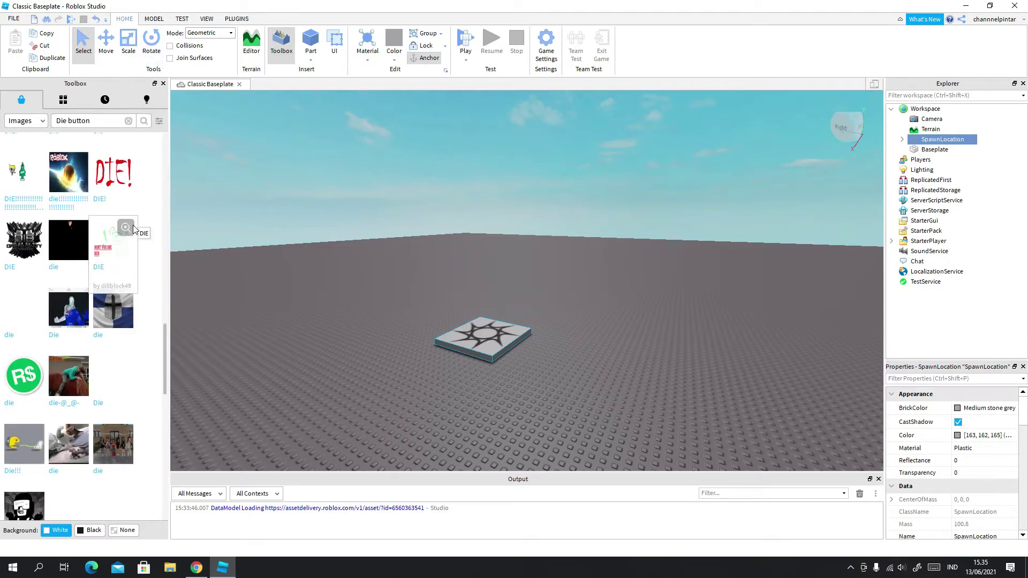
click(126, 157)
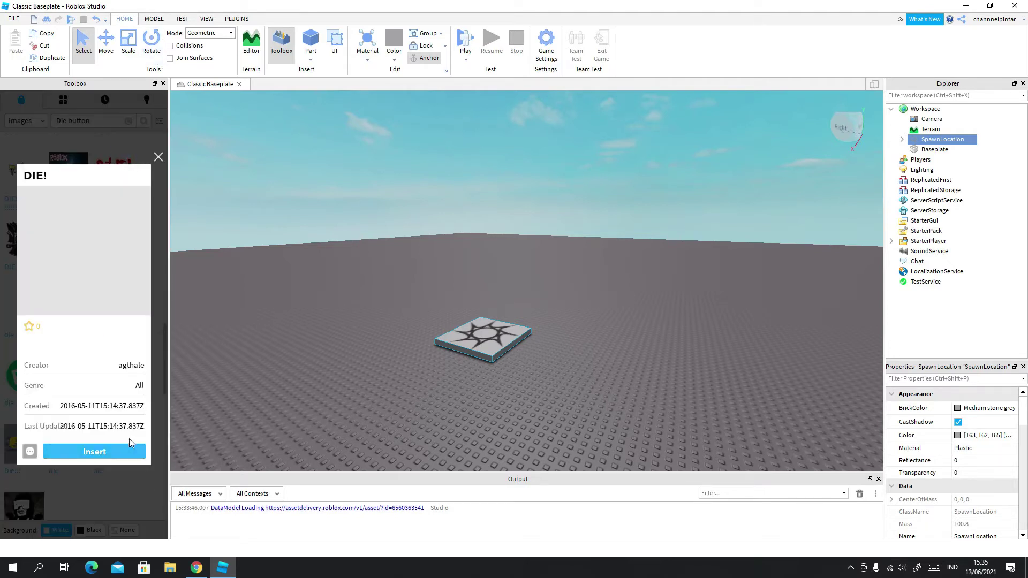
click(117, 450)
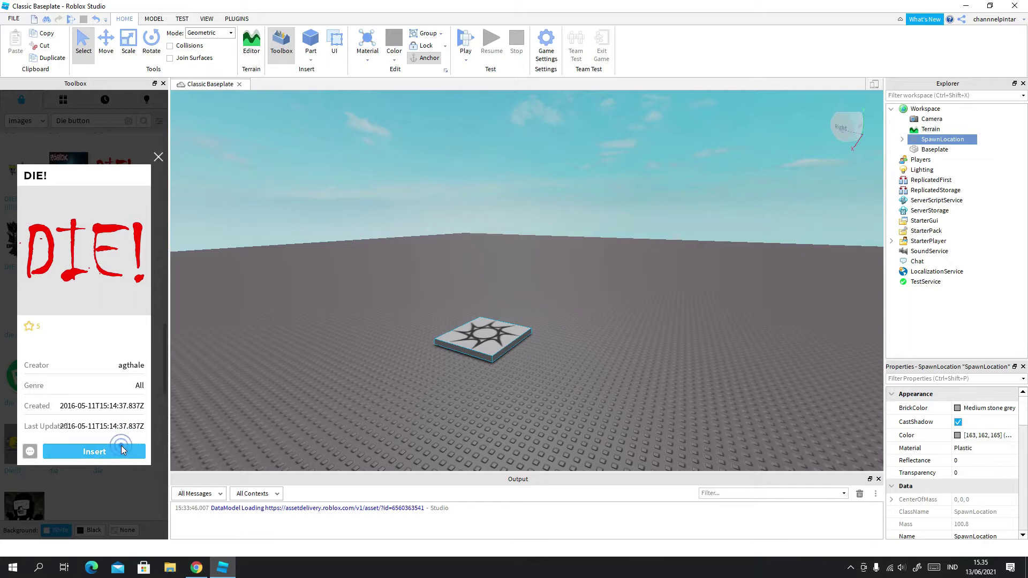
- Select the complete Texture asset address of the DIE! decal
key(f)
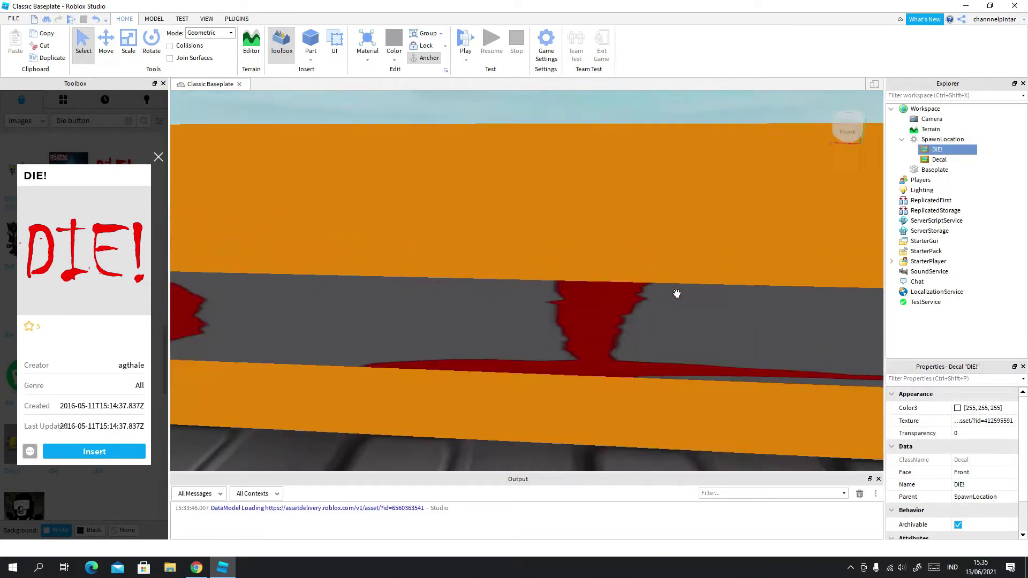
right_drag(676, 293, 677, 294)
click(997, 421)
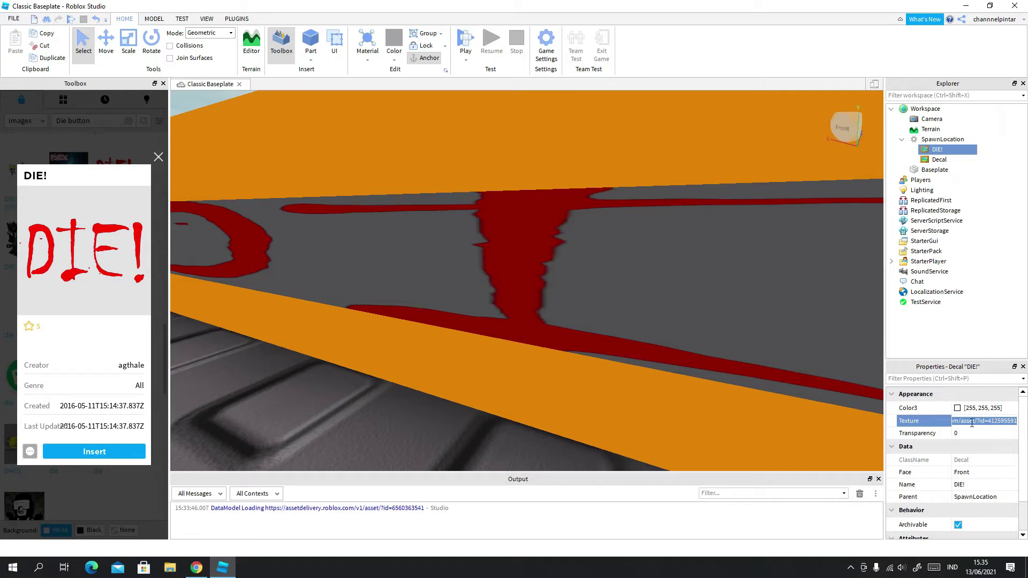
- Delete the DIE! decal from the spawn location and close the image's preview
click(936, 151)
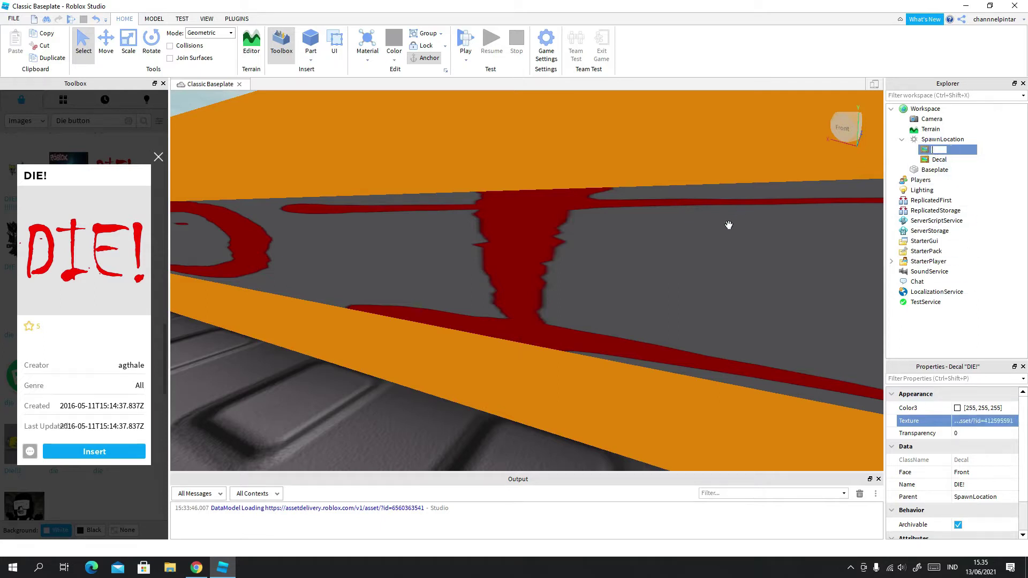
click(957, 152)
key(Delete)
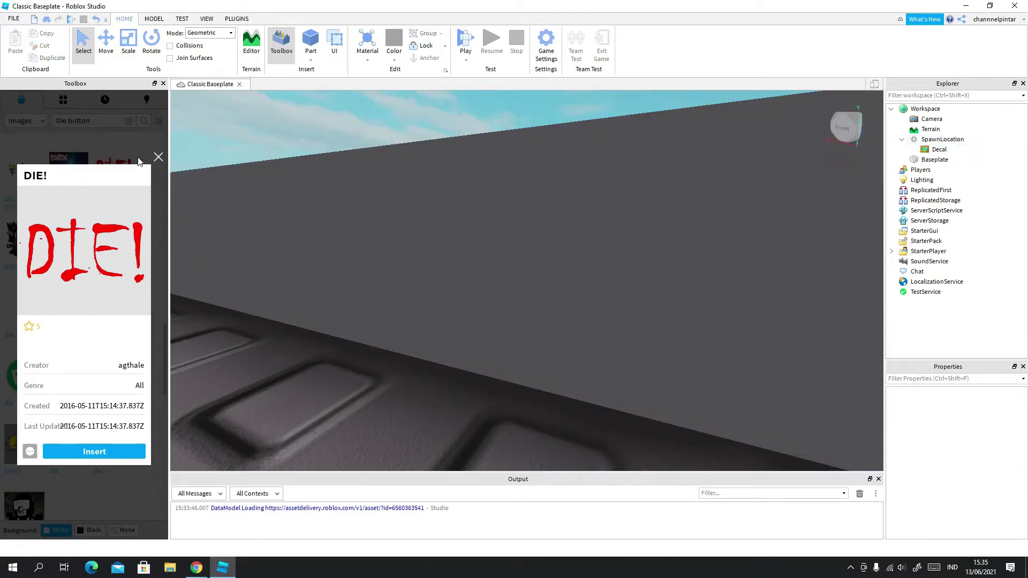
click(158, 159)
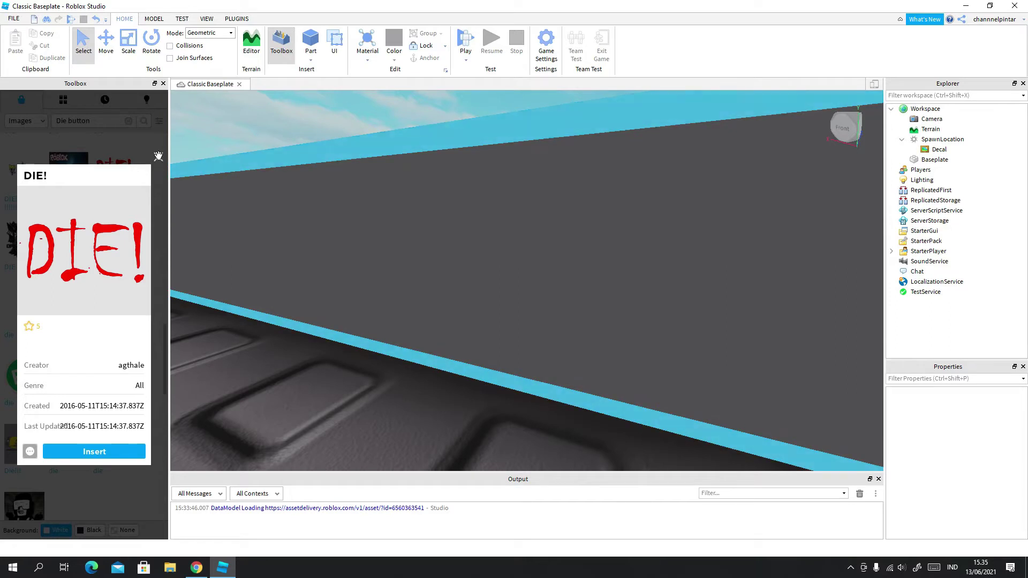
key(s)
right_drag(462, 133, 462, 133)
key(w)
key(d)
- Add a ScreenGui to StarterGui and insert an ImageButton inside it
click(945, 231)
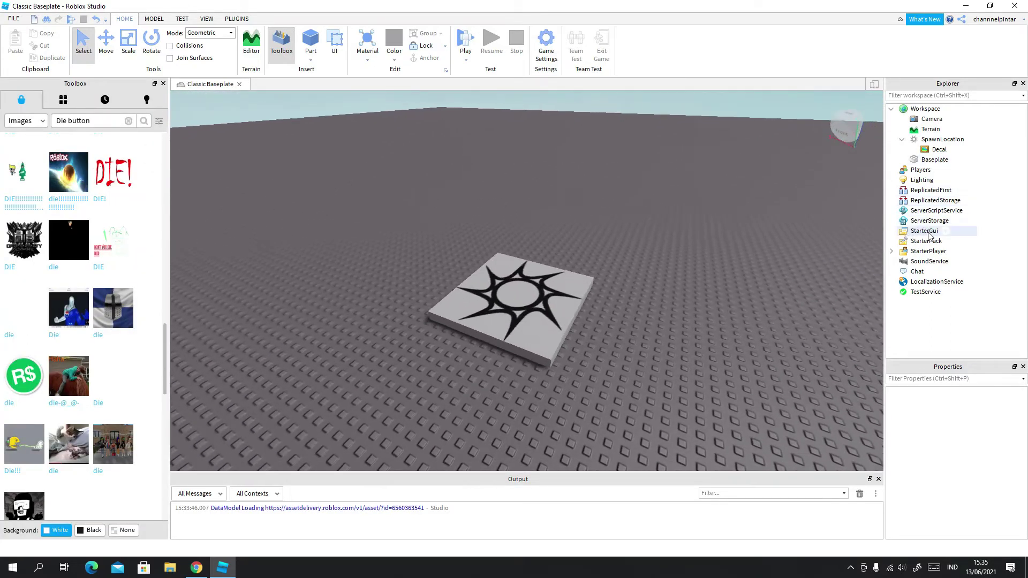
click(945, 231)
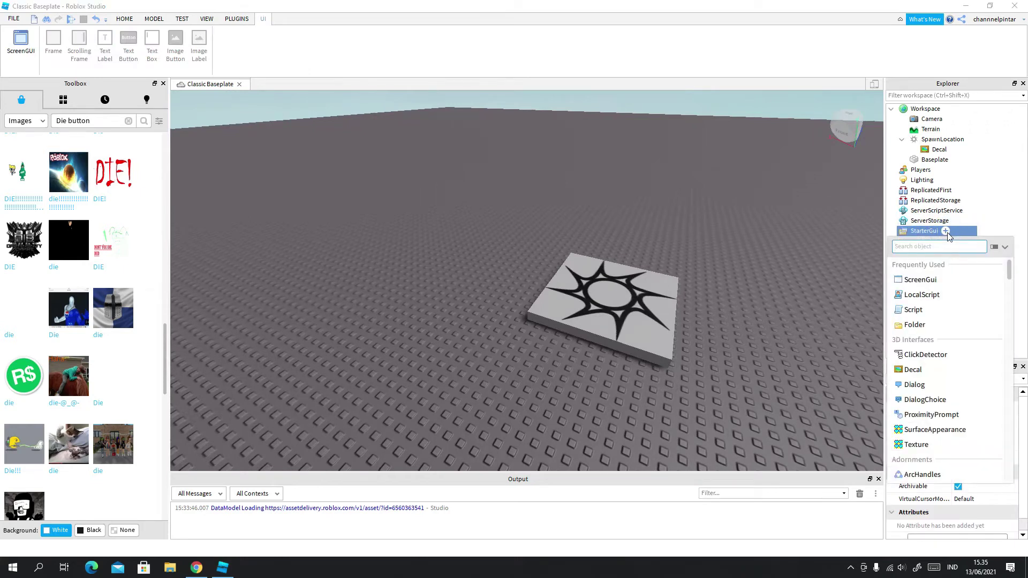
click(941, 281)
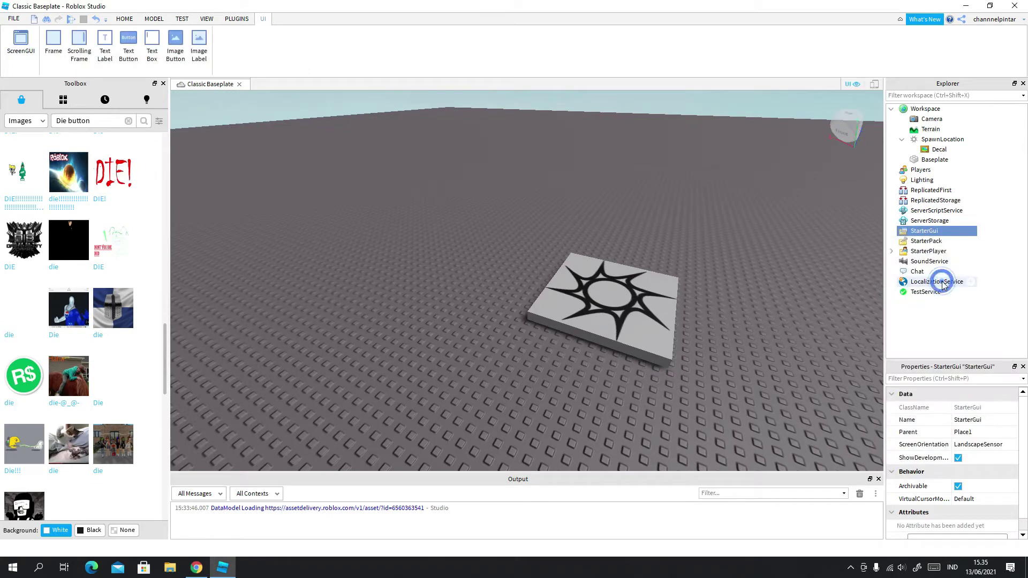
click(936, 241)
click(955, 241)
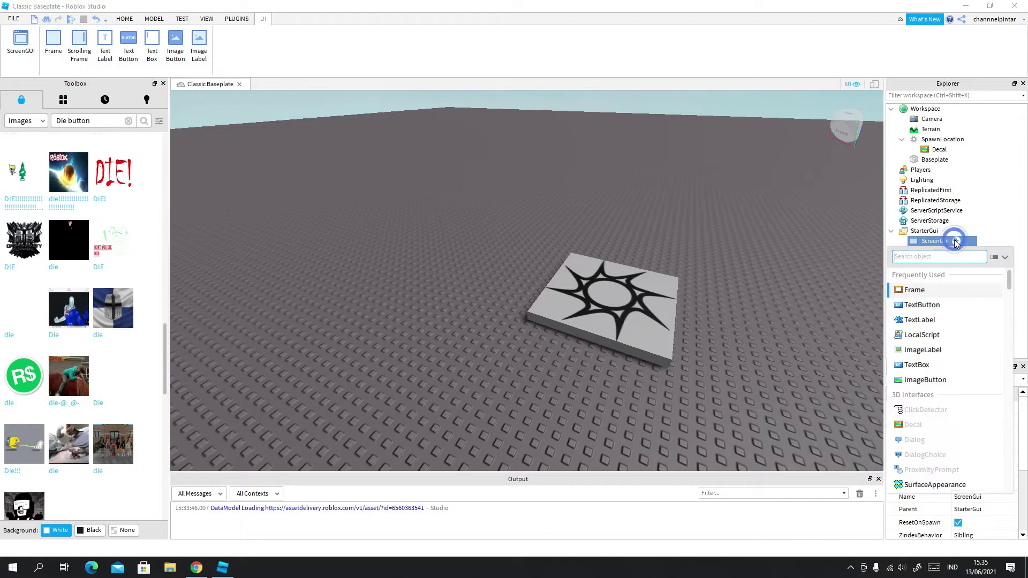
click(937, 379)
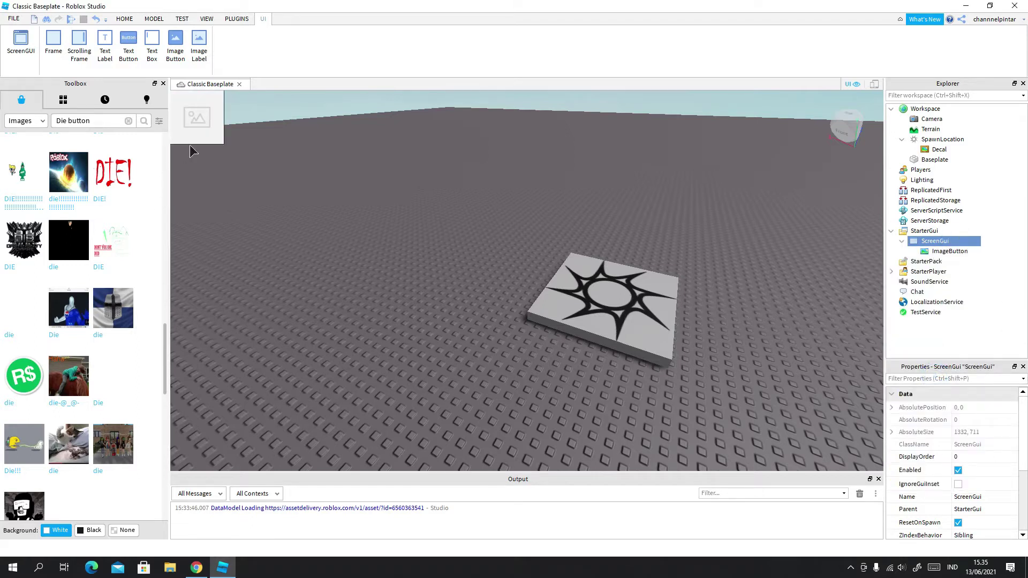
- Move the ImageButton down along the screen's left edge to a vertical offset of about 257 pixels
click(191, 117)
drag(191, 117, 190, 254)
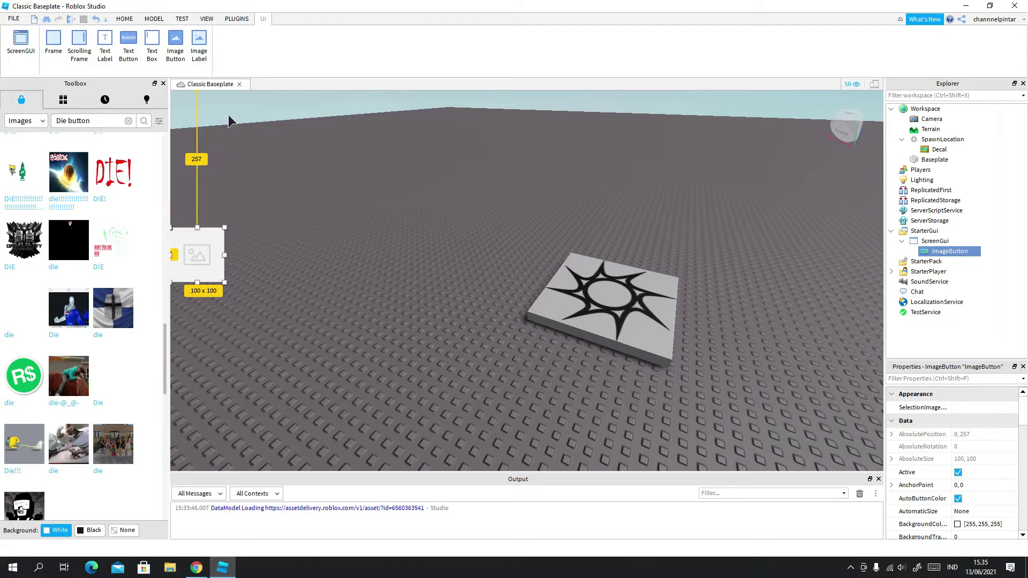
click(244, 20)
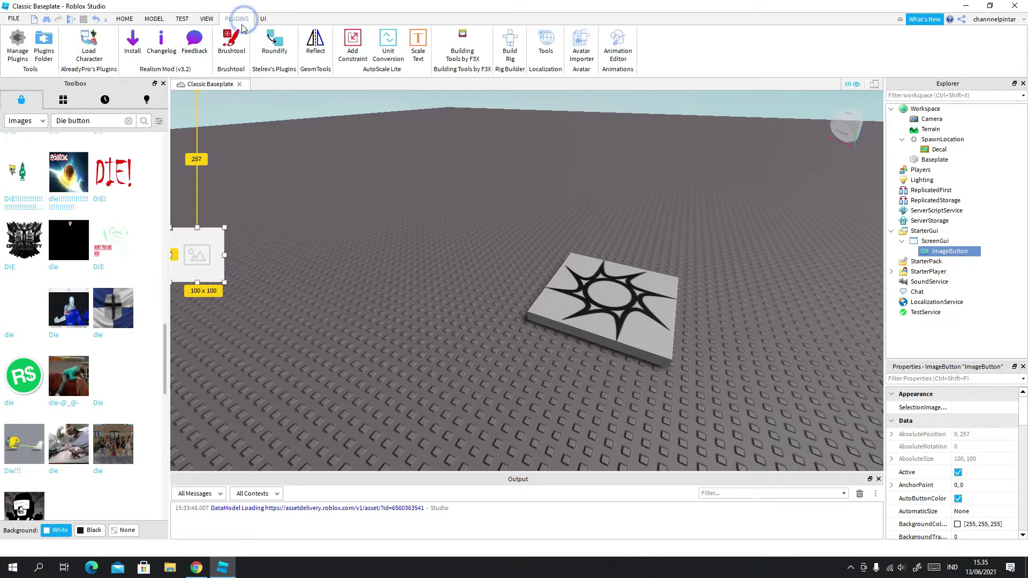
click(385, 51)
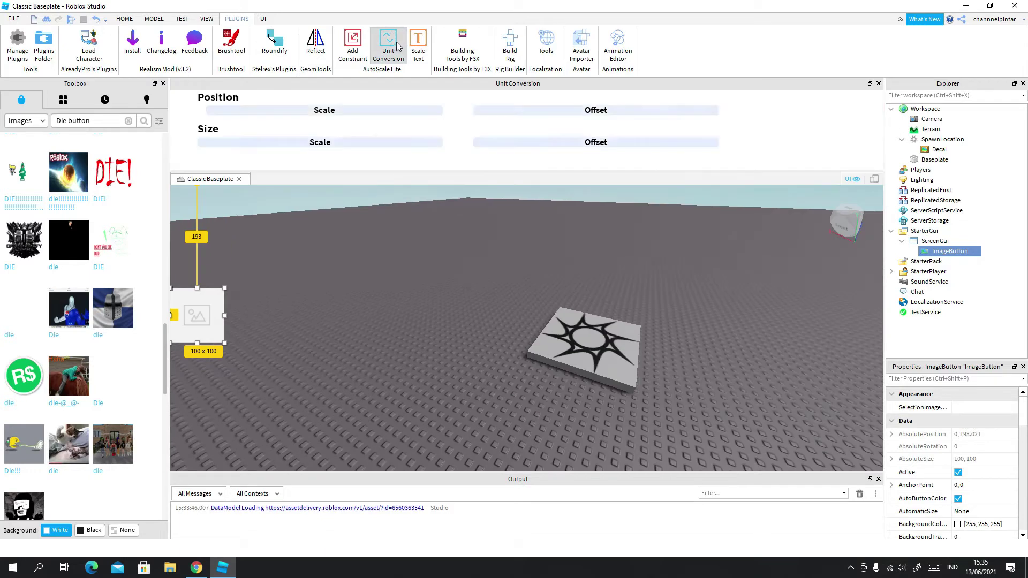
click(397, 46)
- List the Marketplace plugins in the Toolbox and open AutoScale Lite's Unit Conversion for the ImageButton
click(25, 121)
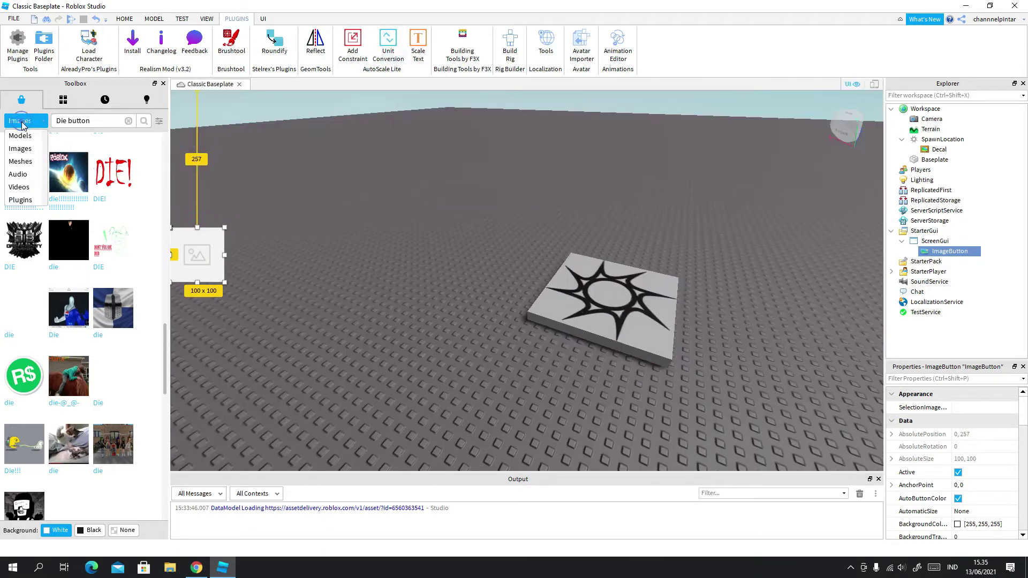
click(39, 199)
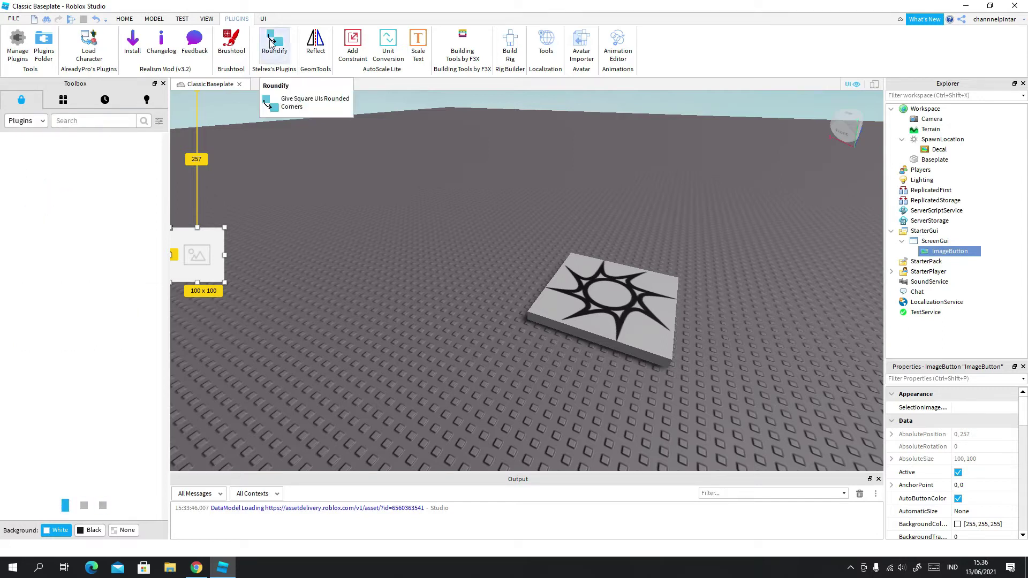
click(382, 38)
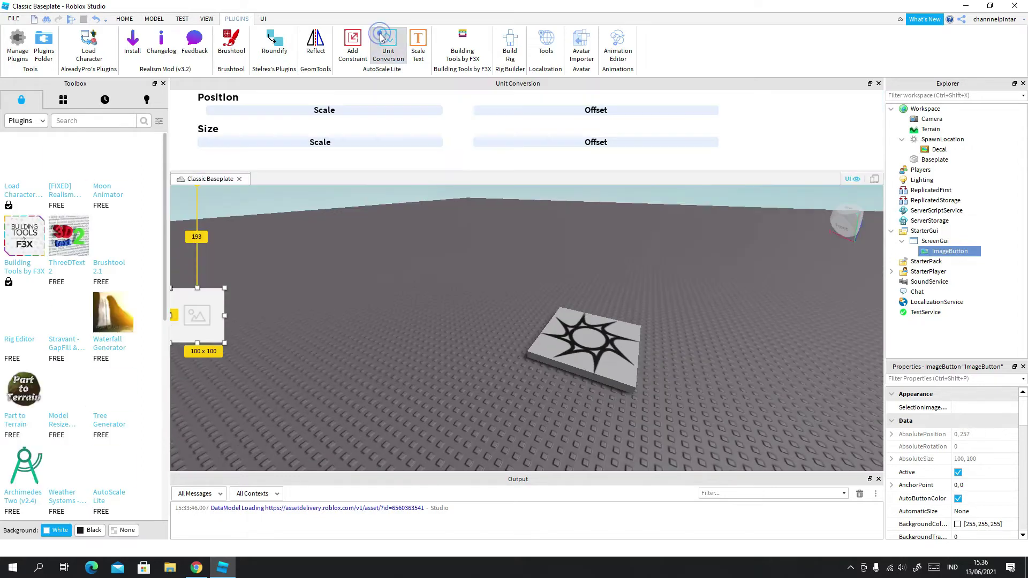
- Convert the ImageButton's position and size from offset to scale, and close the Toolbox
click(346, 112)
click(343, 143)
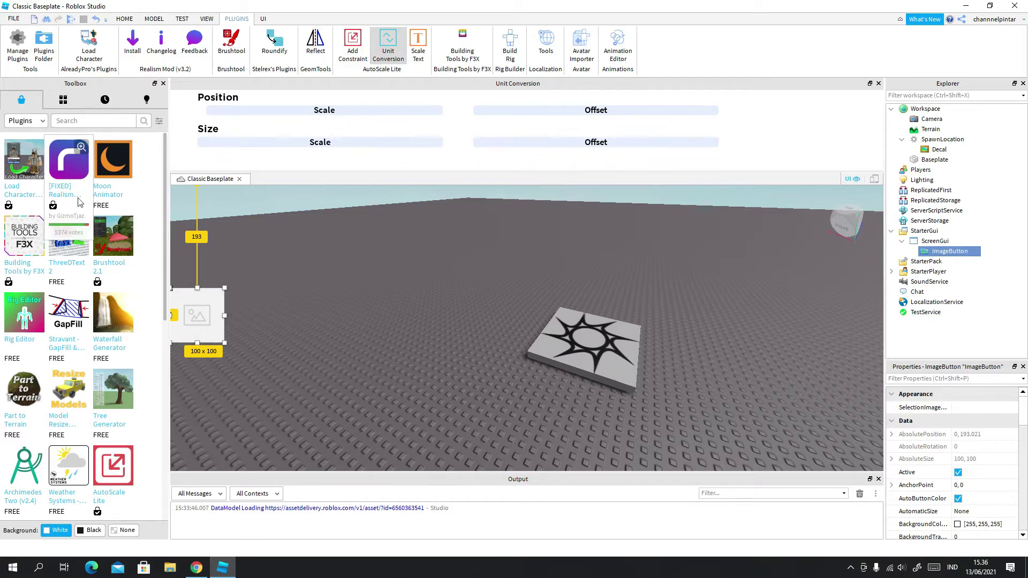
click(162, 84)
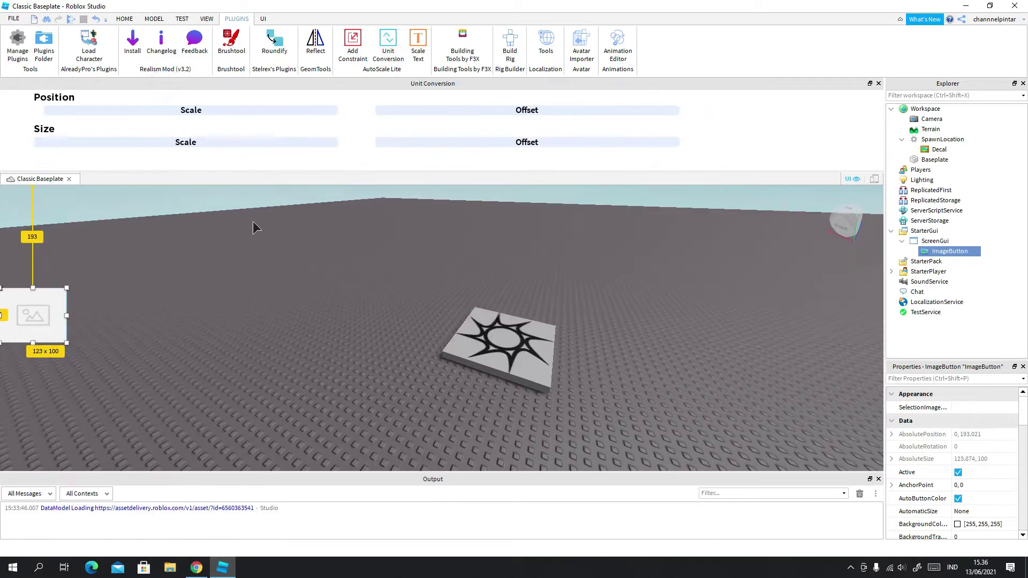
click(254, 242)
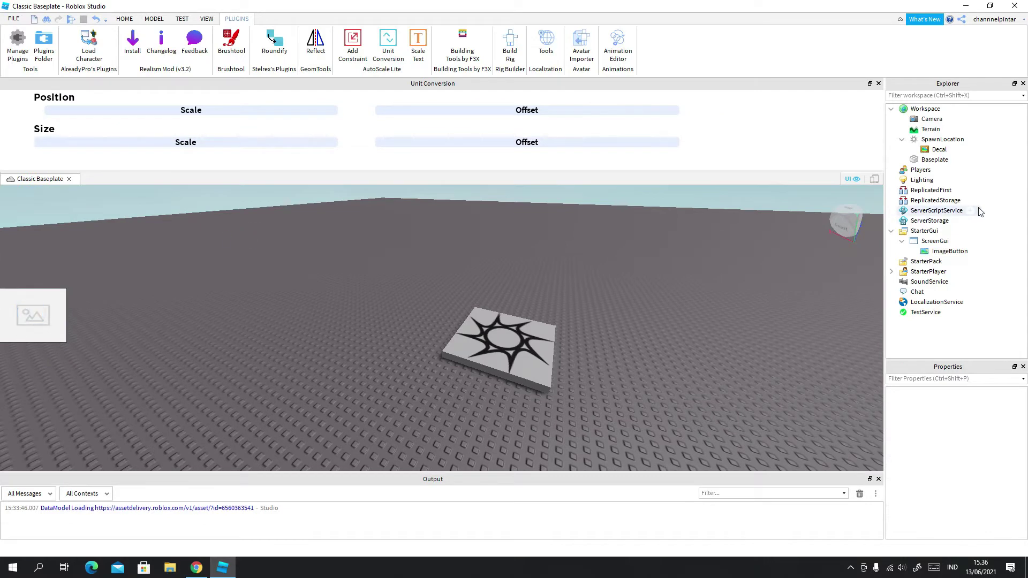
click(932, 252)
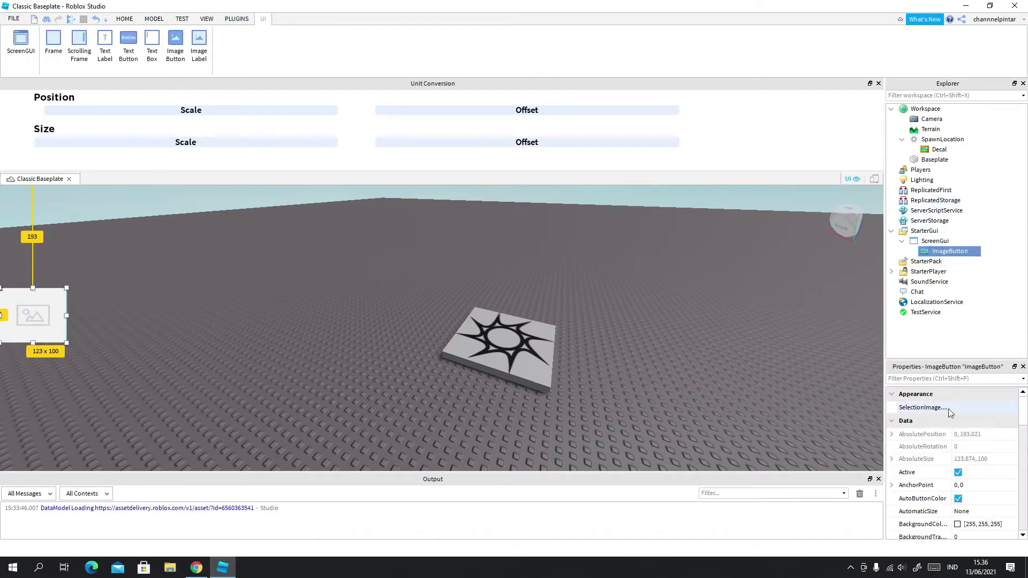
click(974, 409)
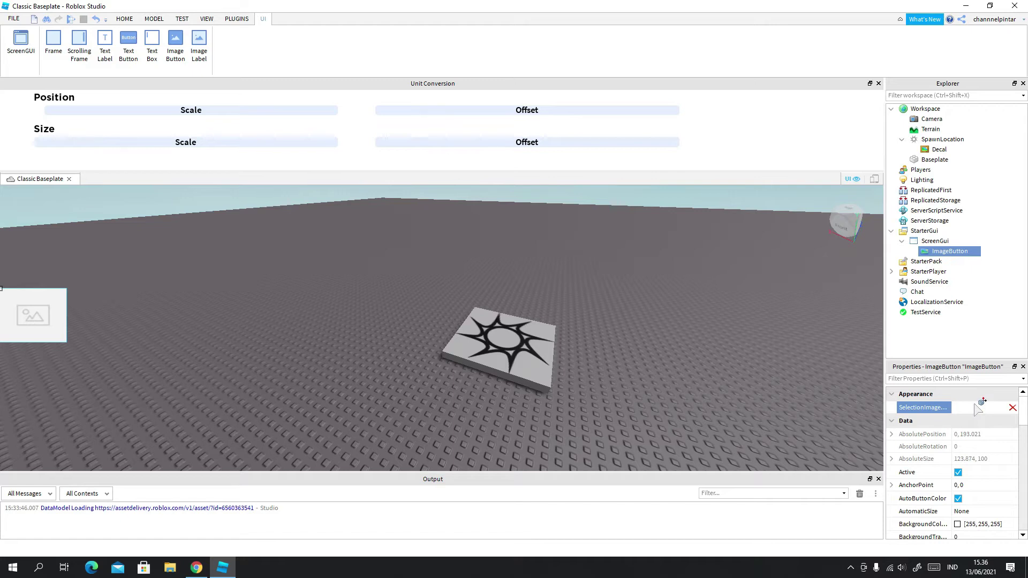
scroll(1001, 438, down, 5)
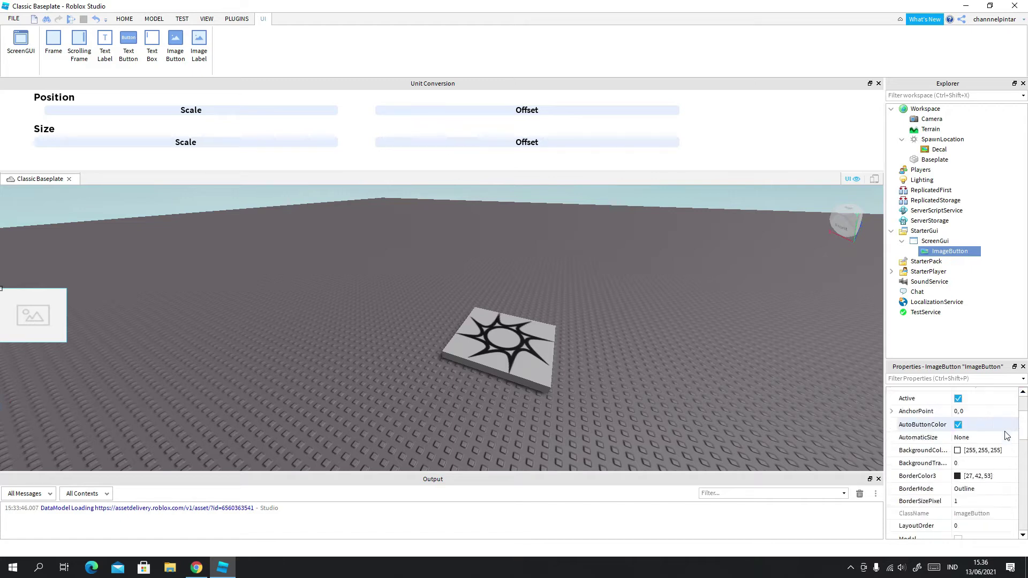
scroll(1006, 443, down, 5)
click(948, 379)
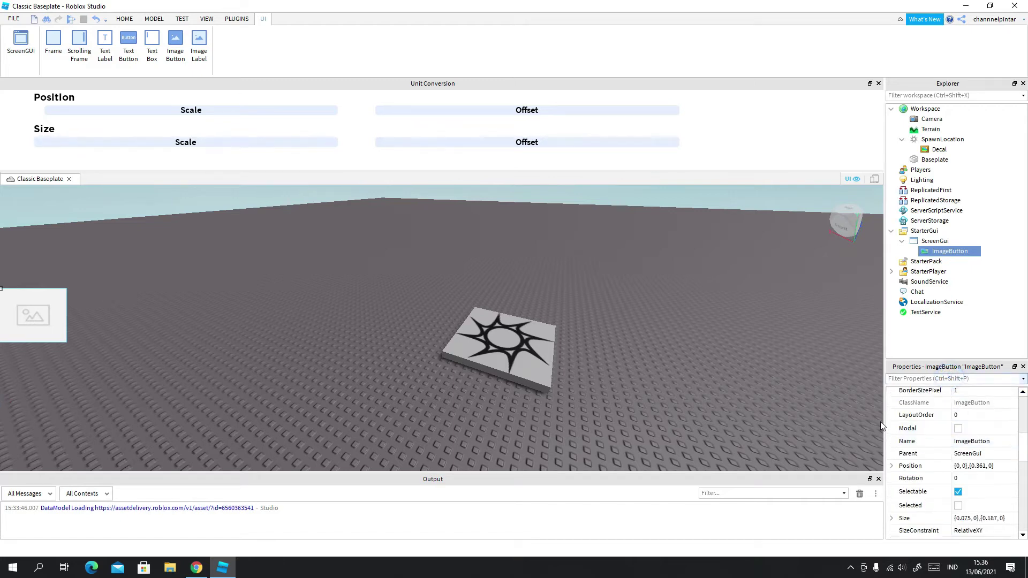
text(ima)
click(993, 422)
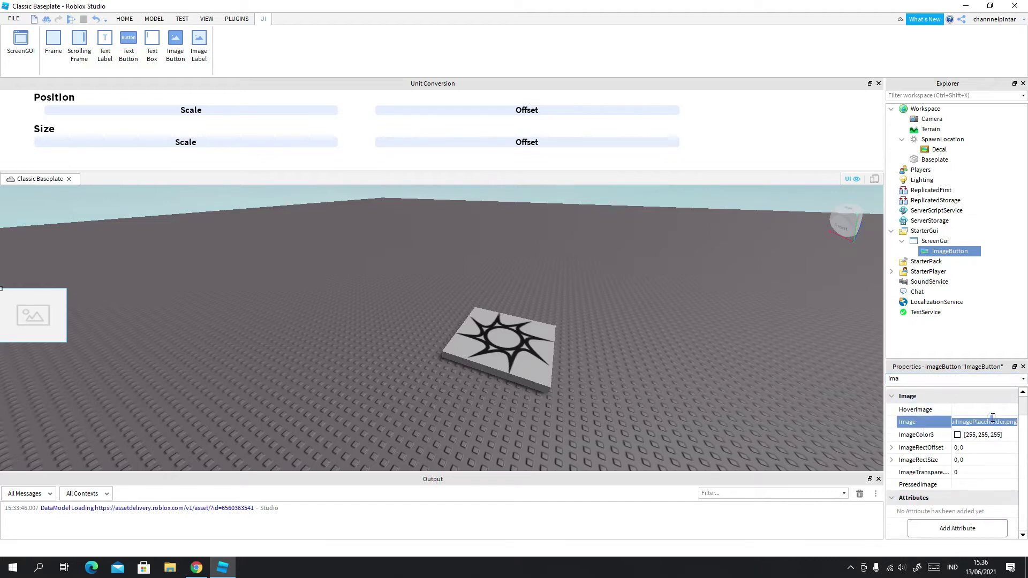
key(ctrl+v)
key(Return)
click(31, 323)
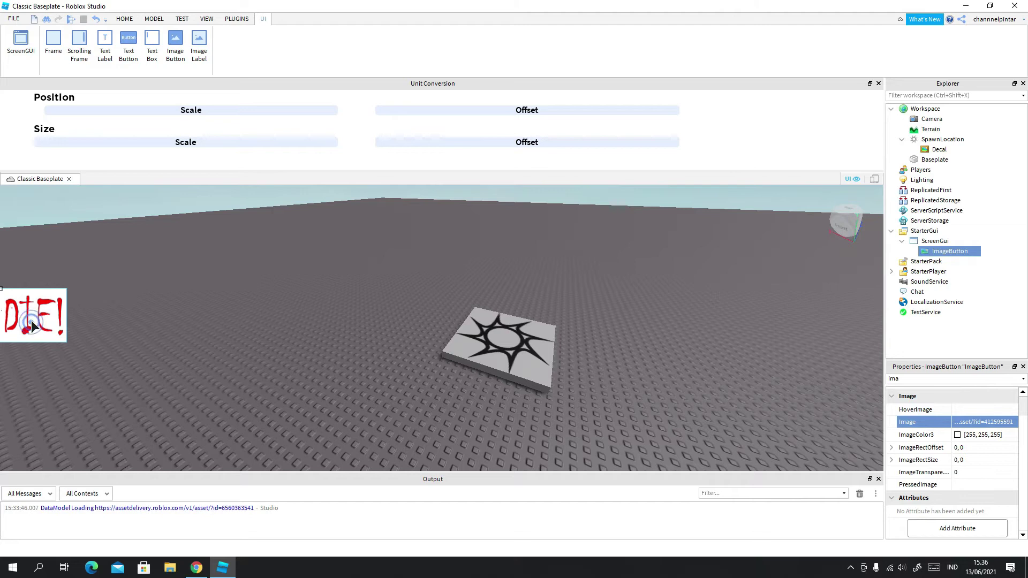
- Set the ImageButton's BackgroundTransparency to 1, and close the Unit Conversion window
scroll(236, 297, down, 3)
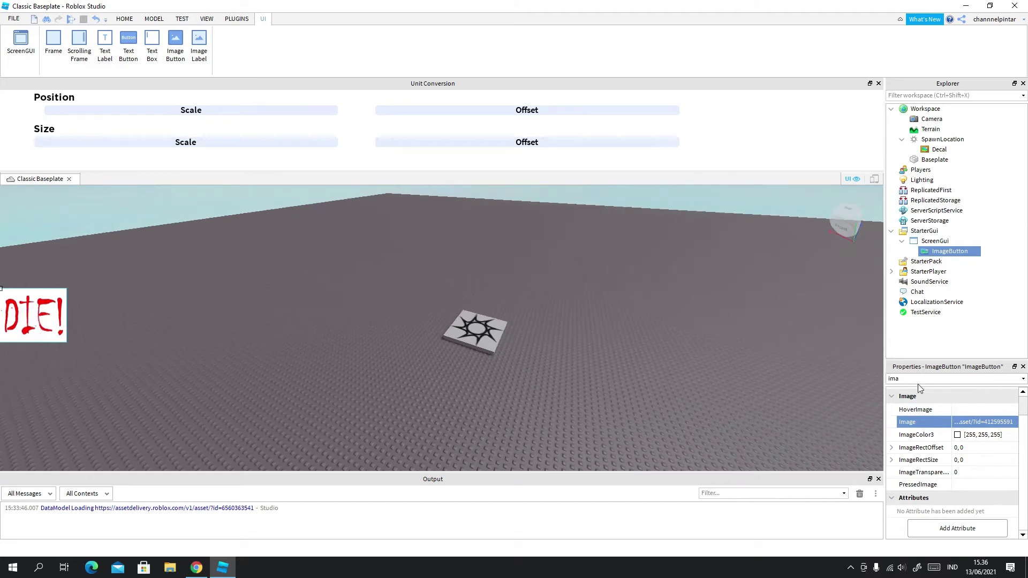
click(917, 382)
text(bac)
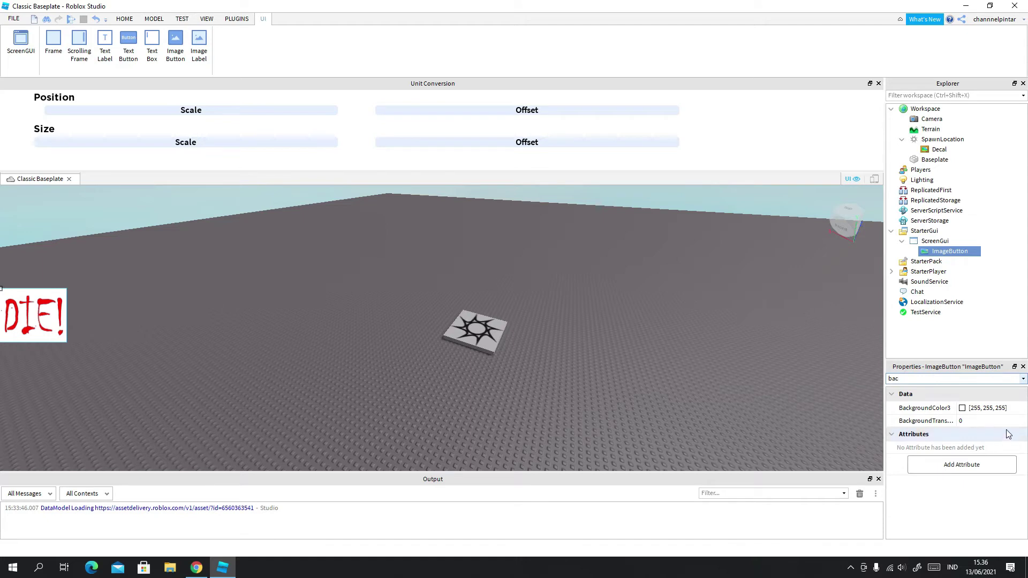
click(993, 420)
text(0.1)
key(Return)
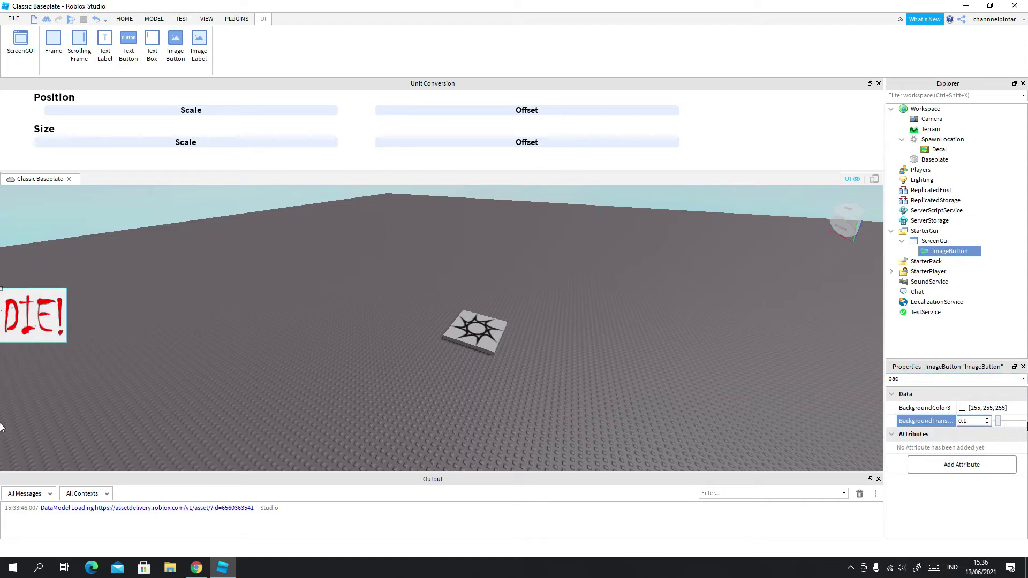
drag(999, 420, 1025, 421)
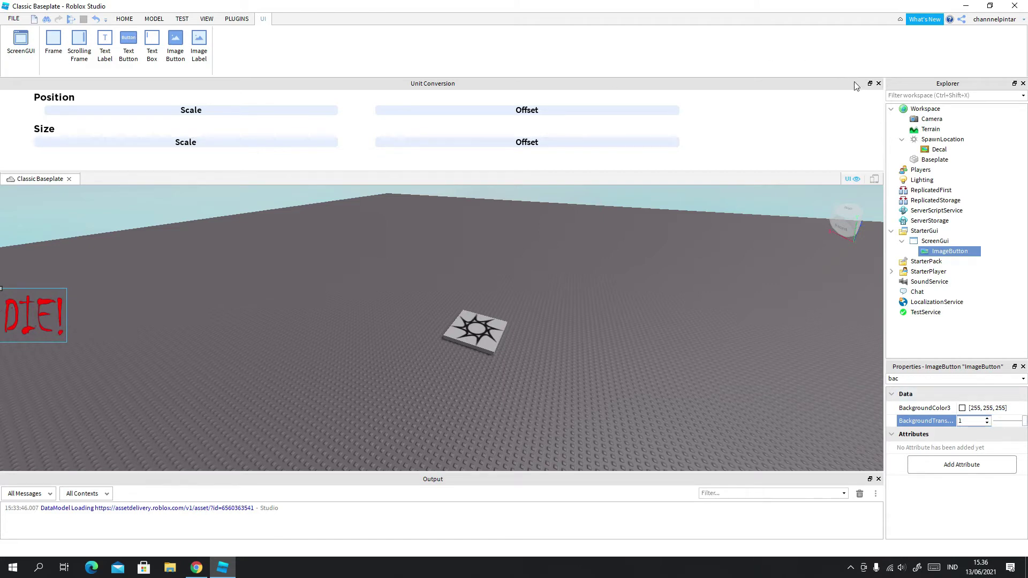
click(877, 84)
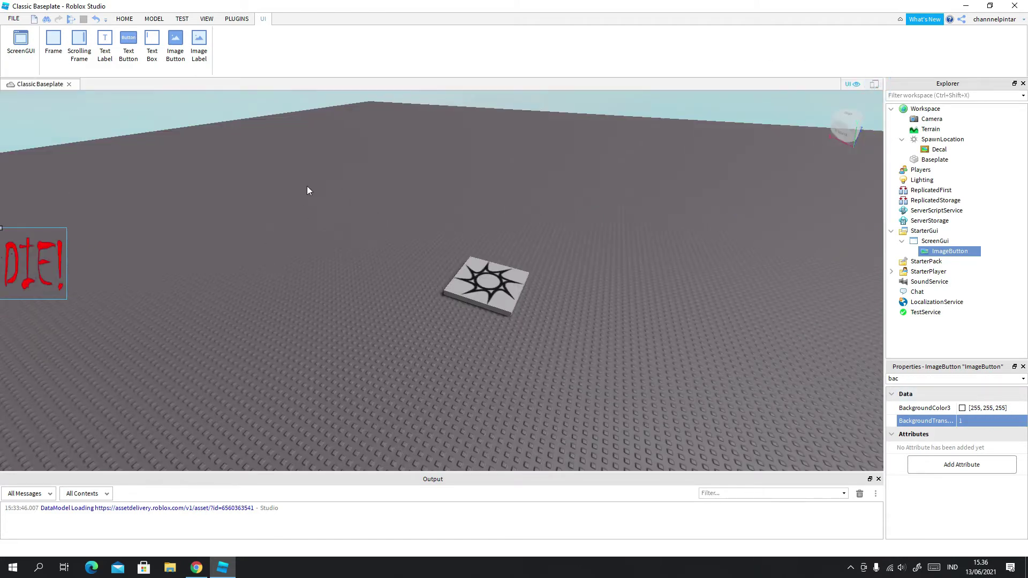
right_drag(307, 186, 300, 187)
click(285, 186)
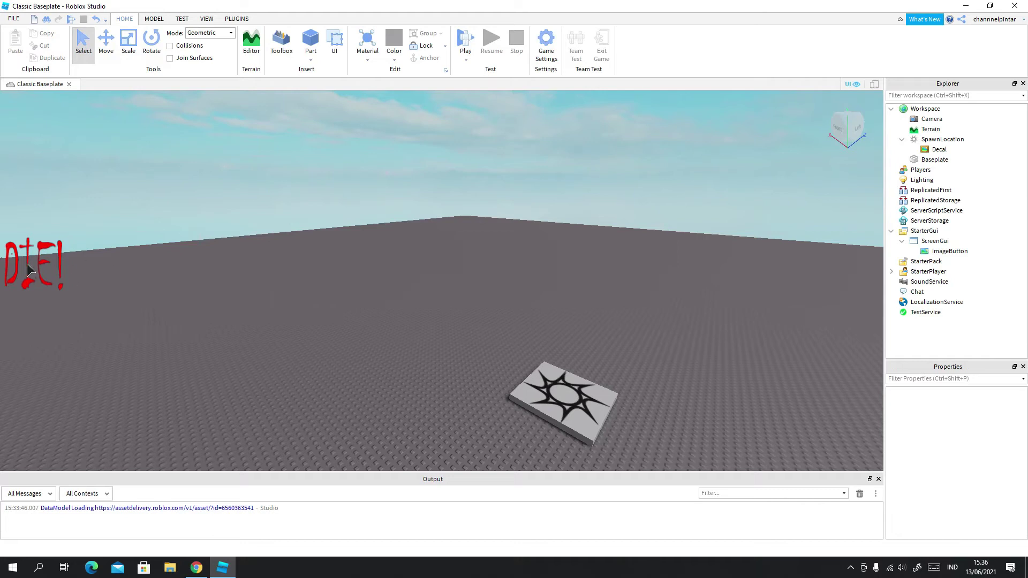
key(w)
right_drag(164, 241, 165, 241)
key(w)
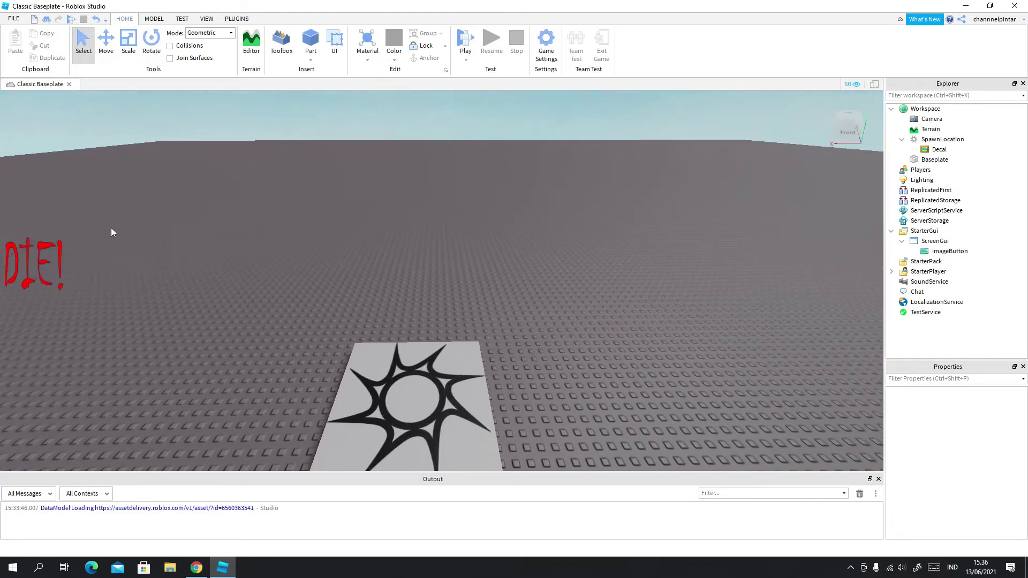
right_drag(404, 325, 375, 348)
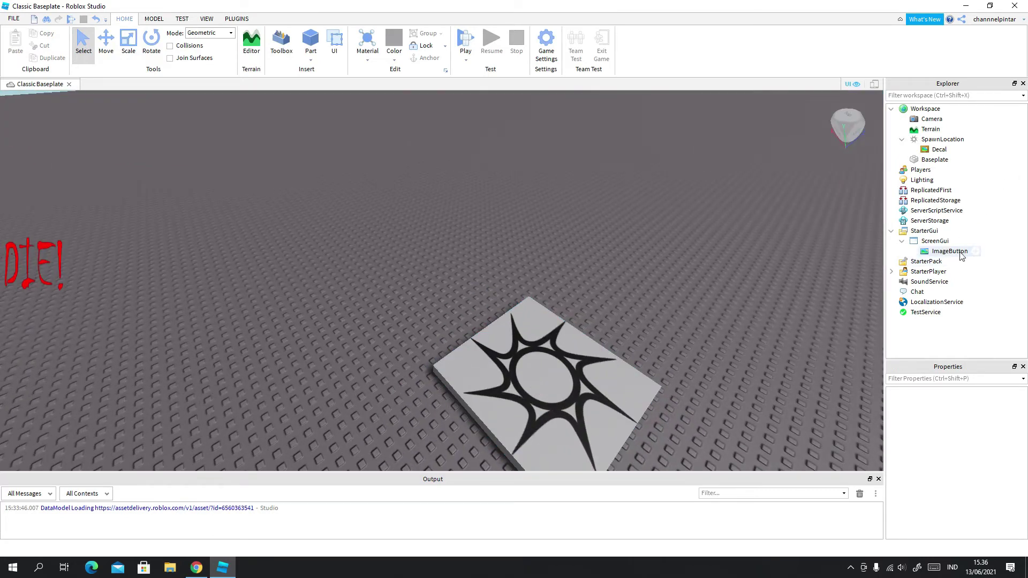
- Add a LocalScript to the ImageButton and clear all of its default code
click(980, 252)
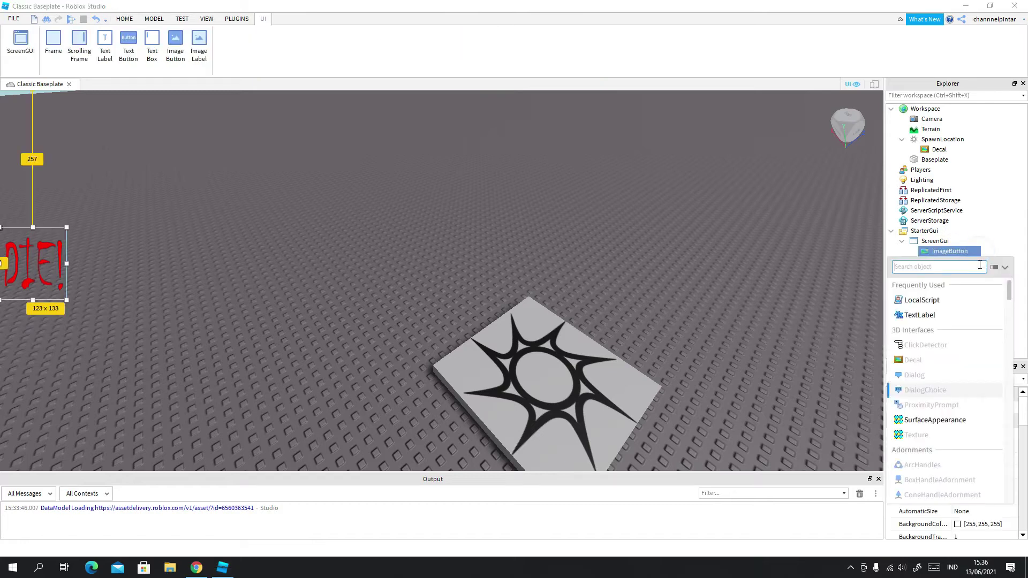
click(964, 297)
key(ctrl+a)
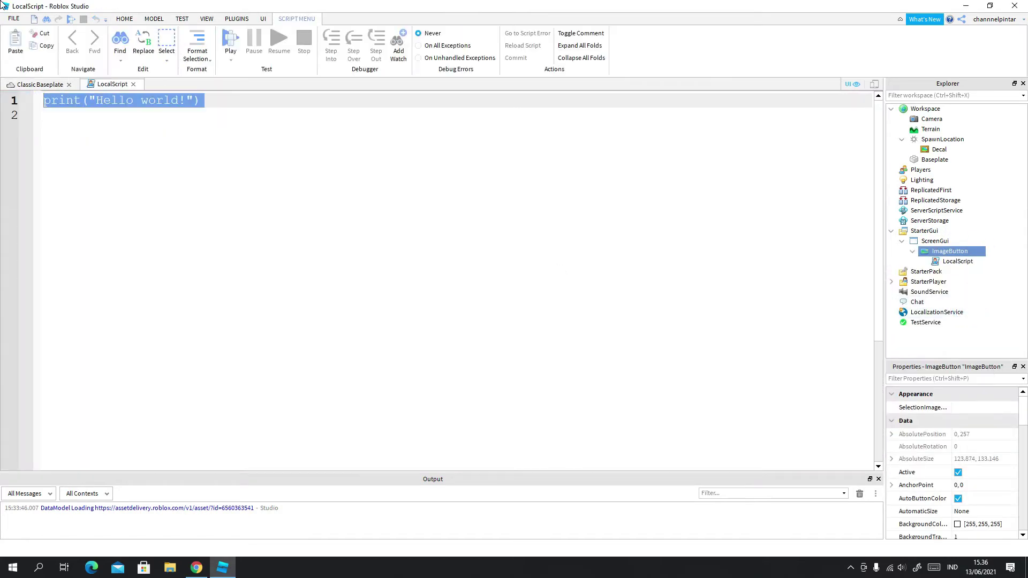
text(http://www.roblox.com/asset/?id=412595591)
drag(383, 113, 42, 91)
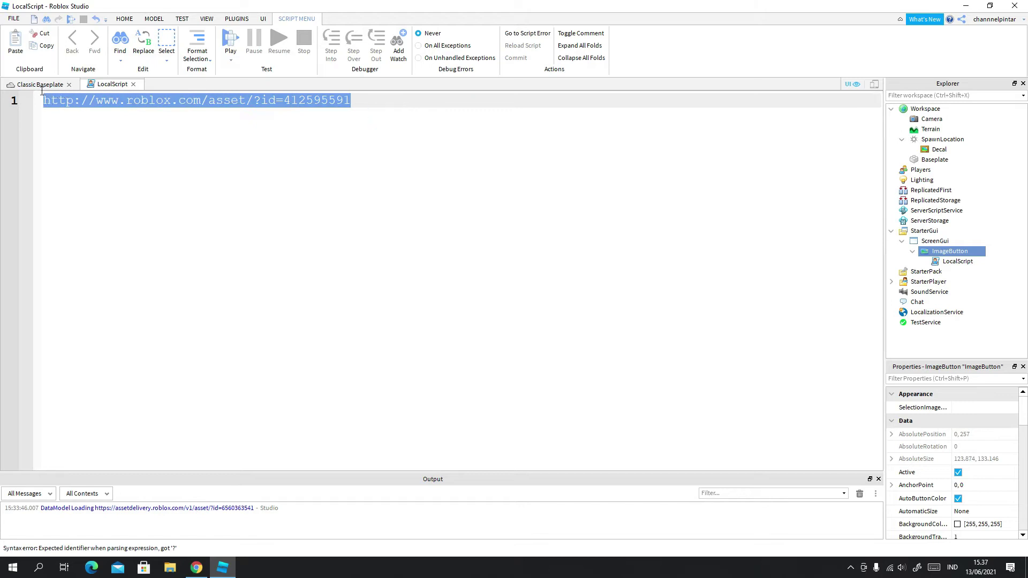
key(ctrl+x)
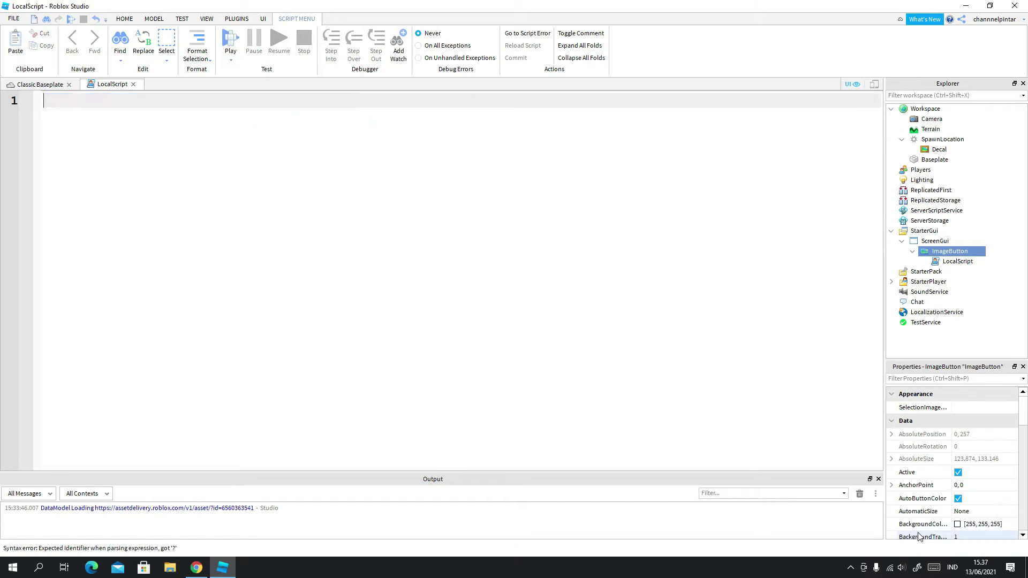
click(849, 567)
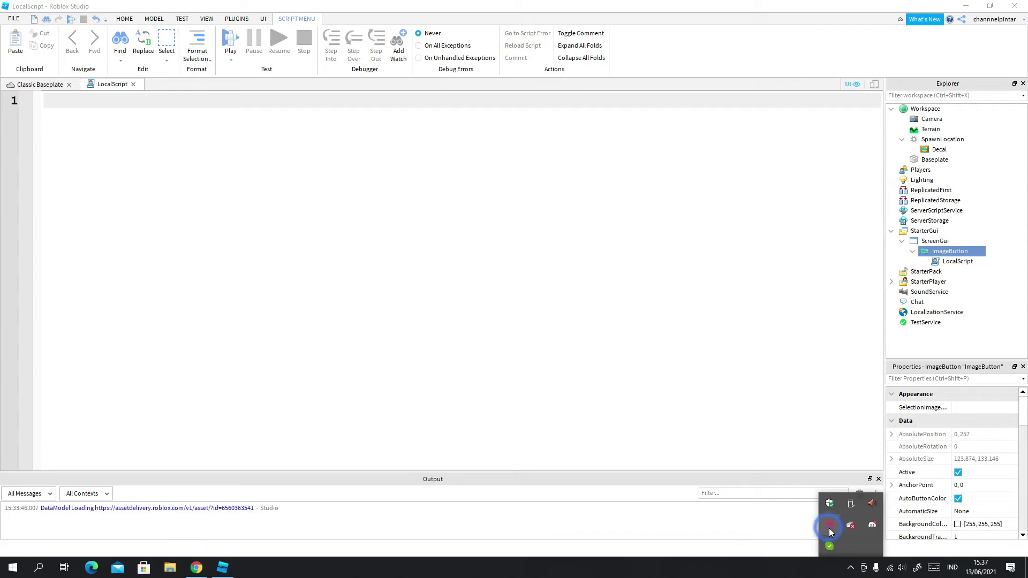
right_click(830, 527)
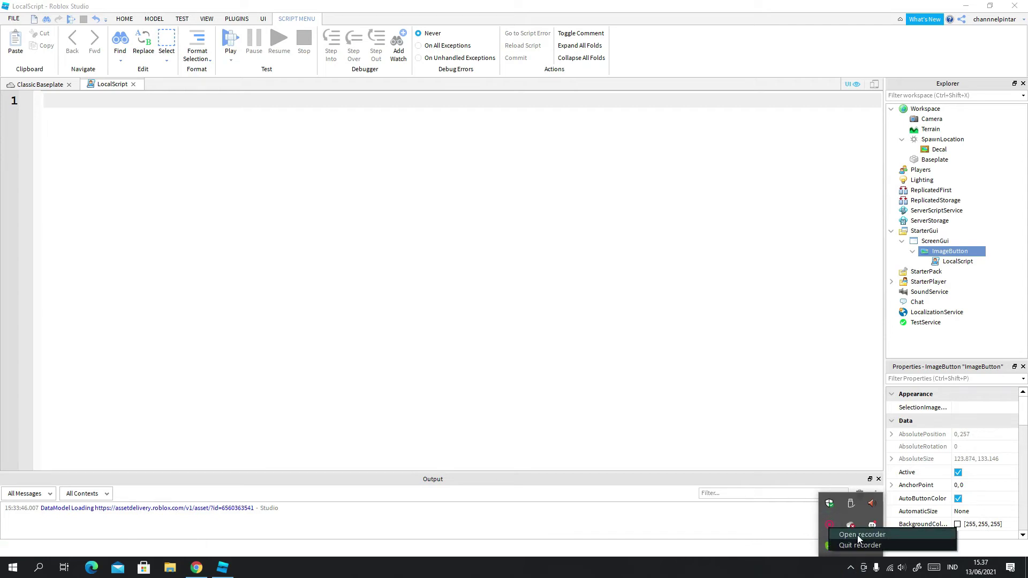
click(856, 536)
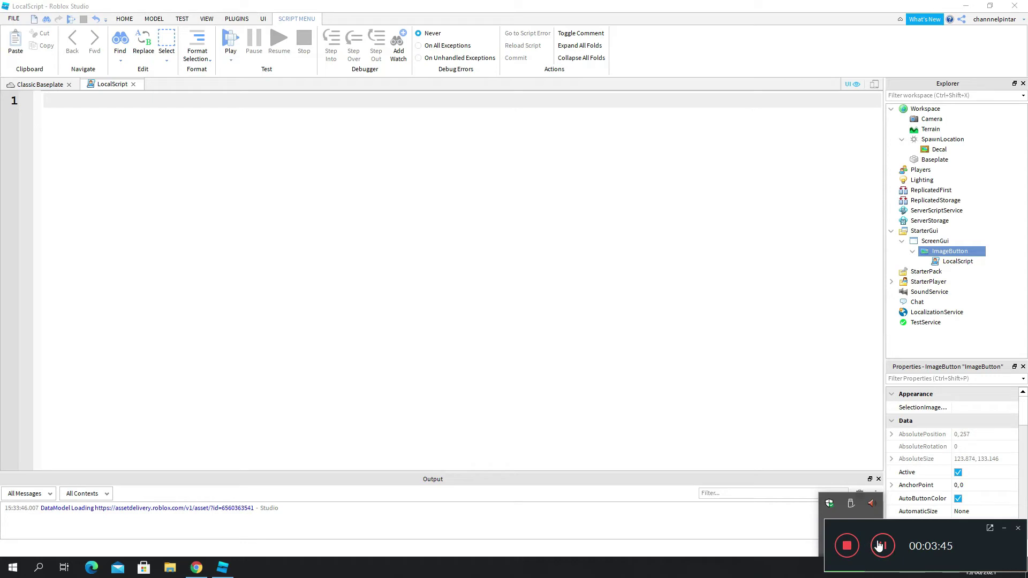
click(880, 545)
- Paste LocalScript code connecting script.Parent.MouseButton1Click to a function that sets game.Players.LocalPlayer.Character.Humanoid.Health = 0
click(698, 230)
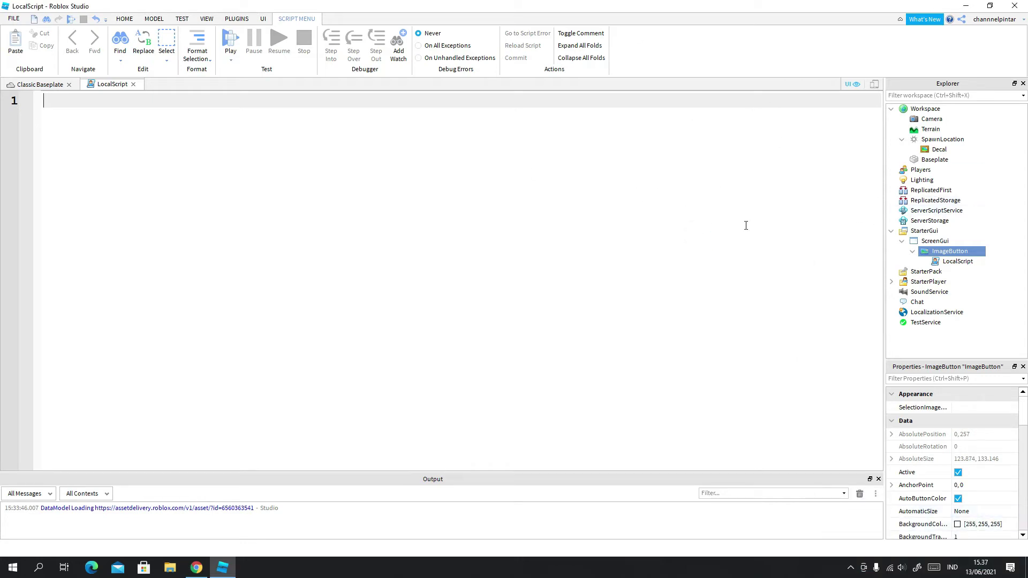
key(ctrl+v)
key(ctrl+a)
click(266, 161)
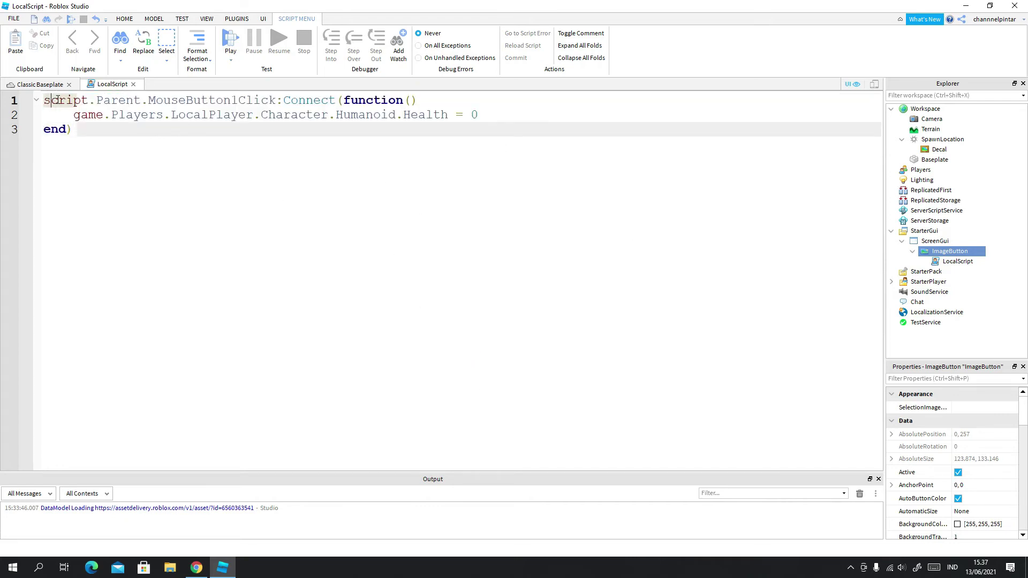
- Undo the accidental moves of code fragments in the LocalScript
drag(47, 100, 218, 114)
drag(80, 108, 399, 114)
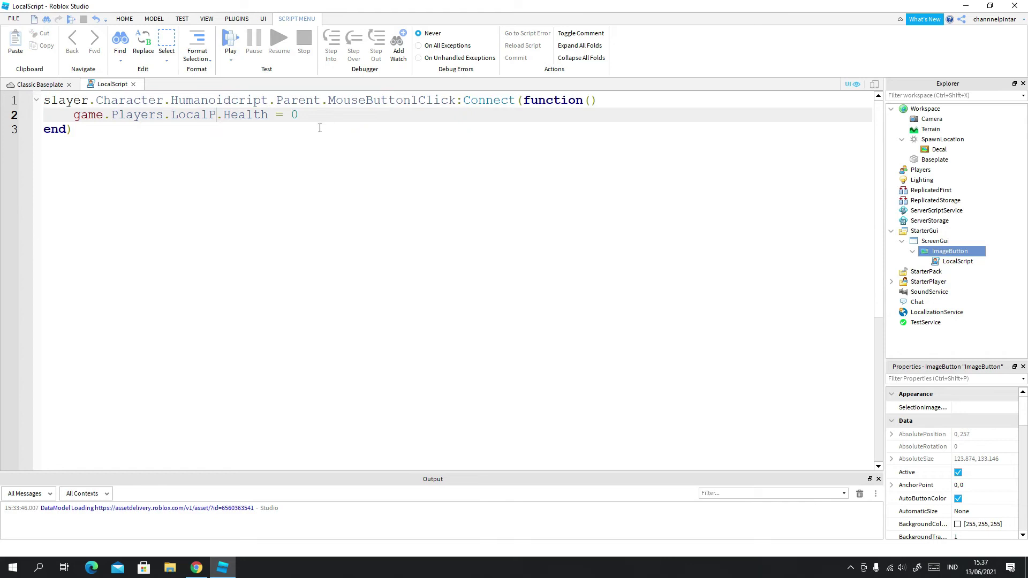
key(ctrl+z)
drag(73, 100, 324, 101)
click(225, 102)
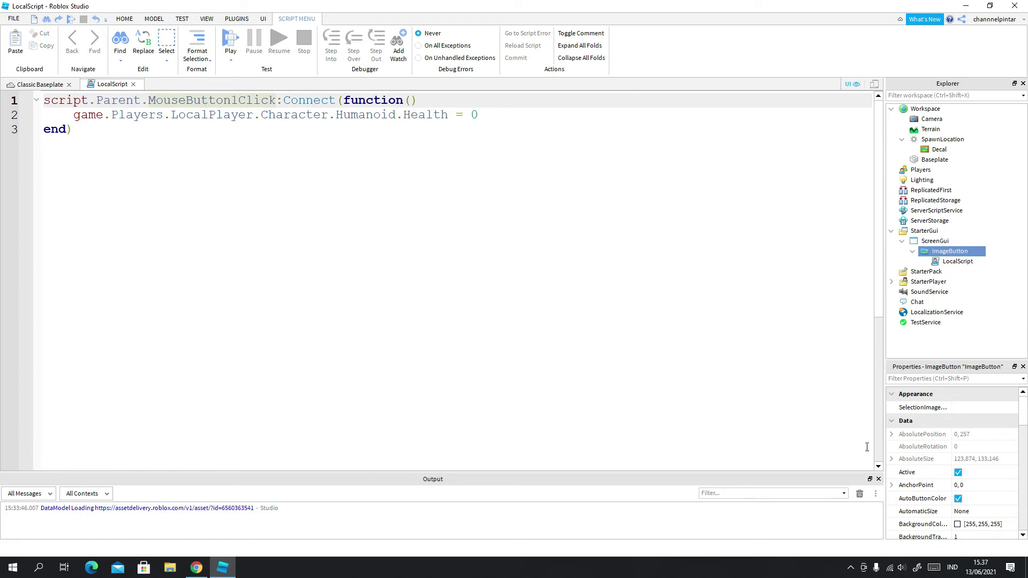
click(951, 262)
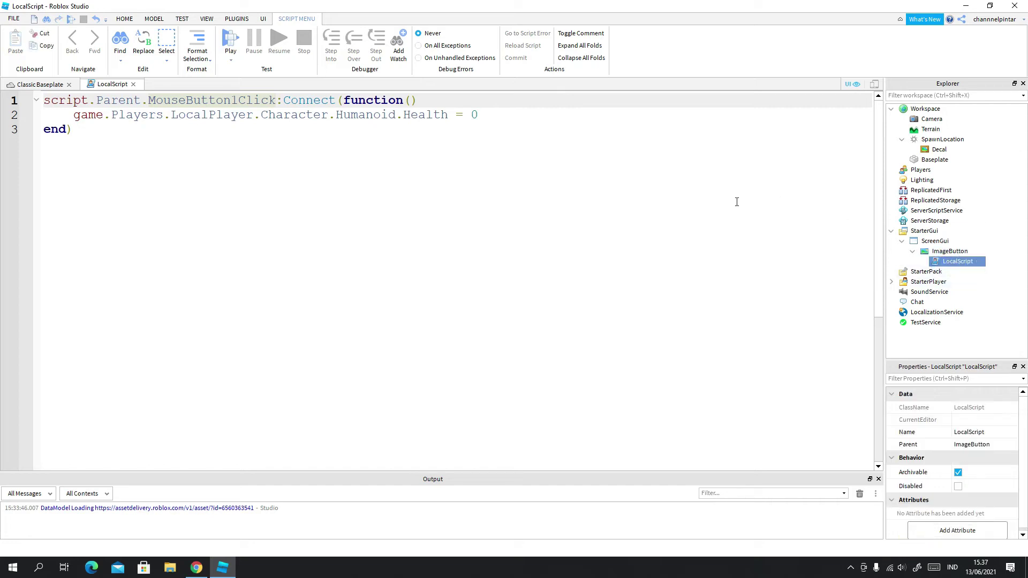
click(948, 251)
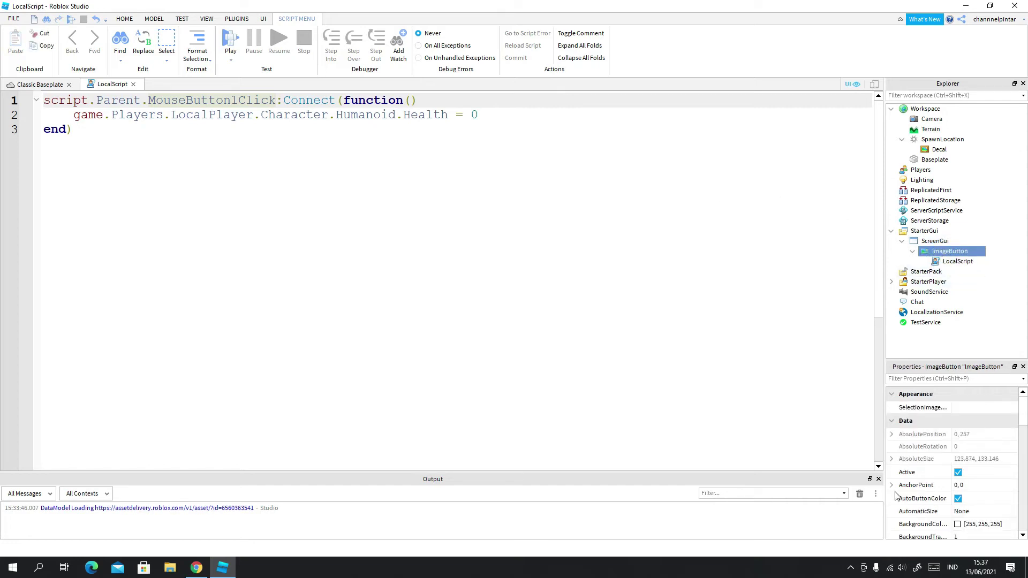
click(850, 567)
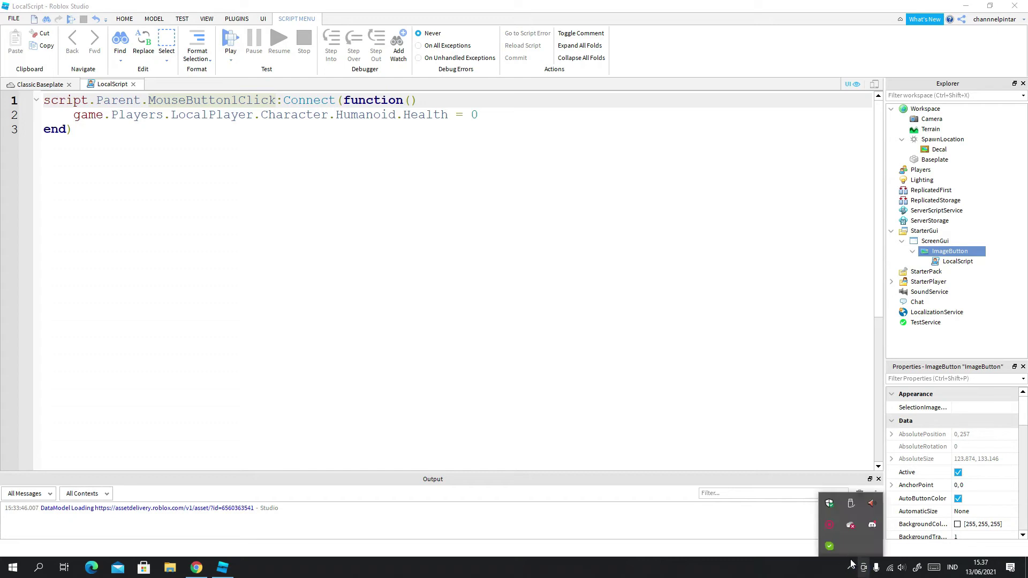
click(833, 526)
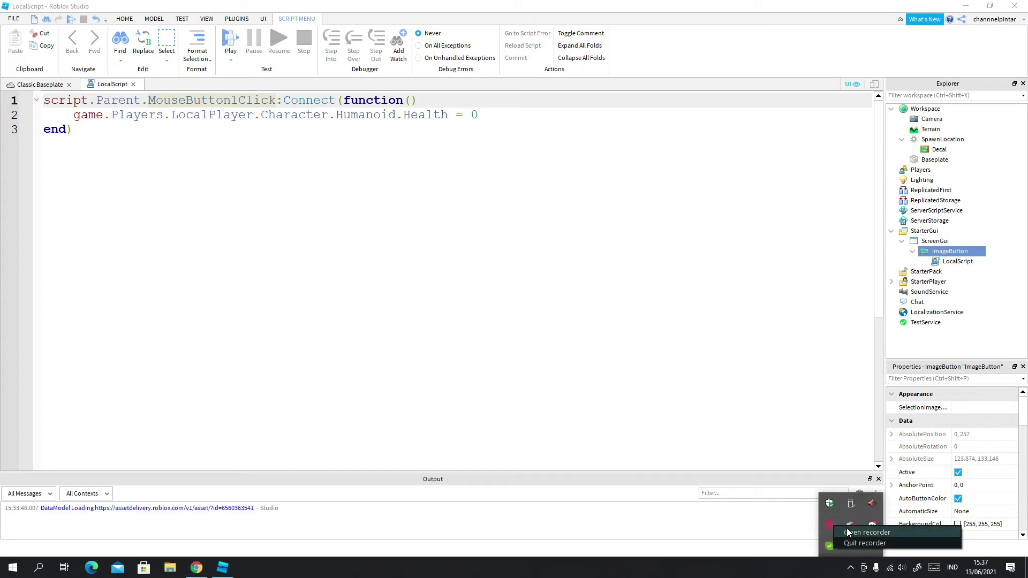
click(849, 541)
click(882, 544)
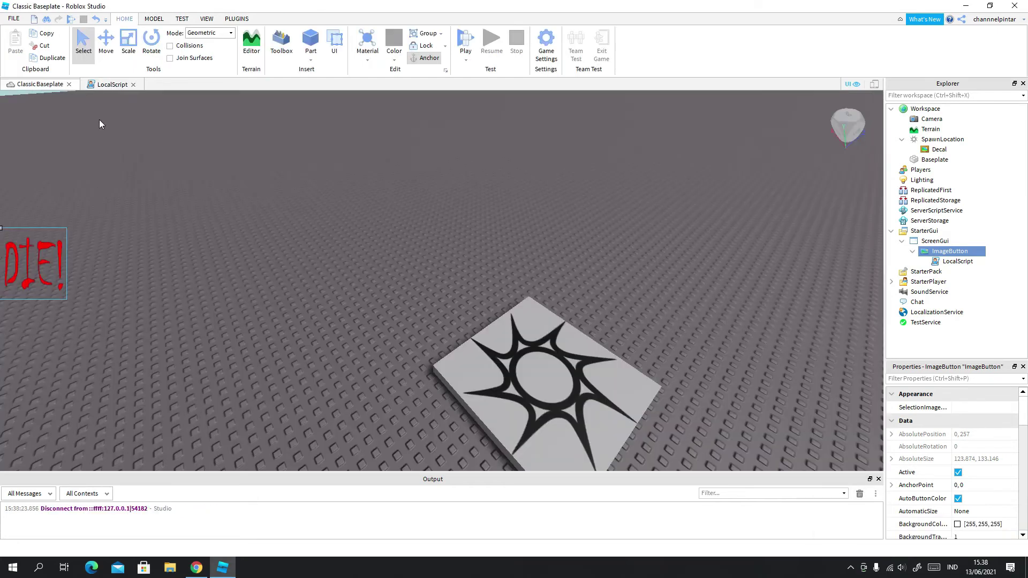
- Return to the LocalScript and review its complete code
click(102, 86)
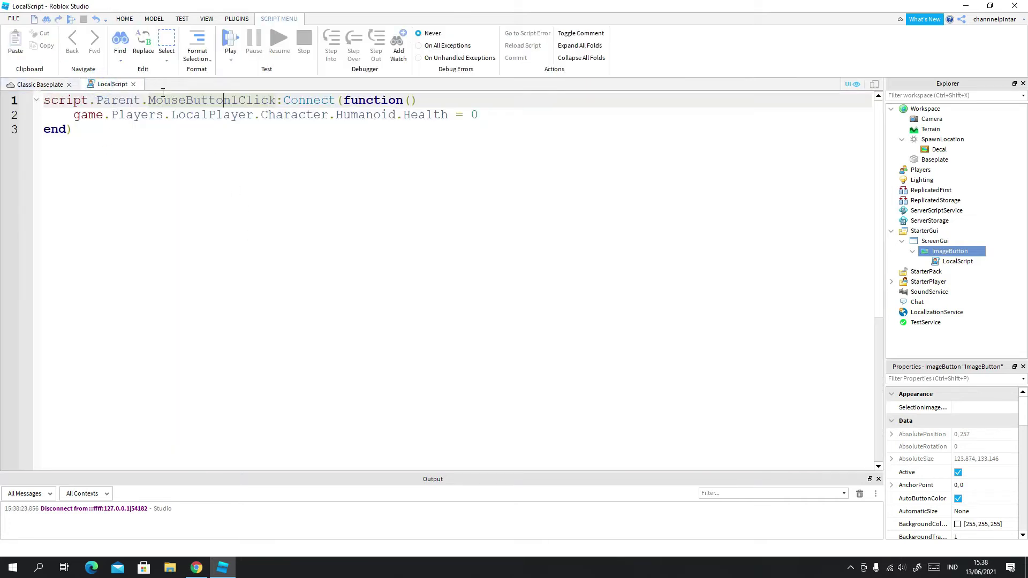
click(517, 293)
key(ctrl+a)
click(204, 195)
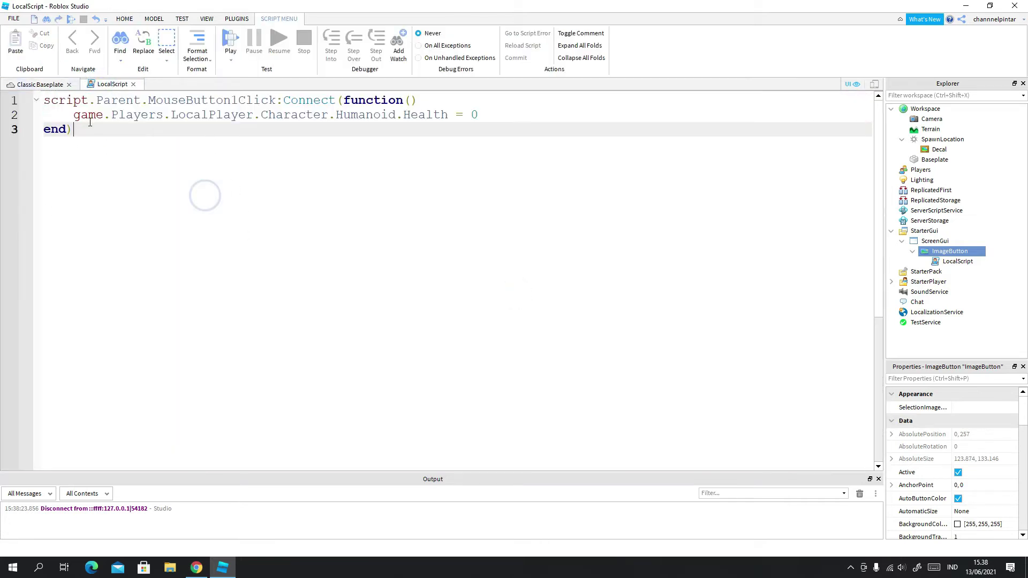
- Return to the Classic Baseplate view and start a playtest of the place
click(60, 108)
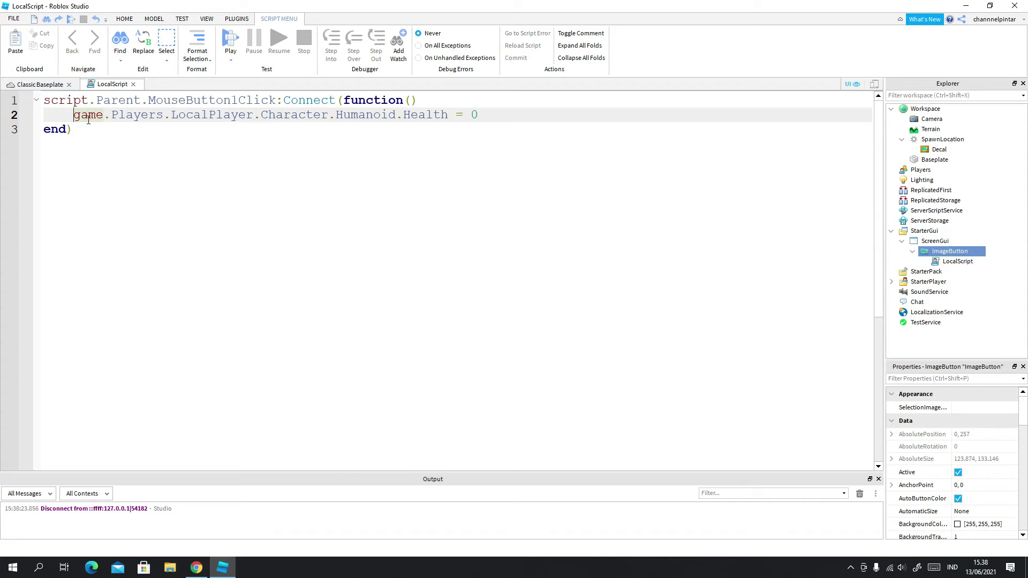
click(47, 86)
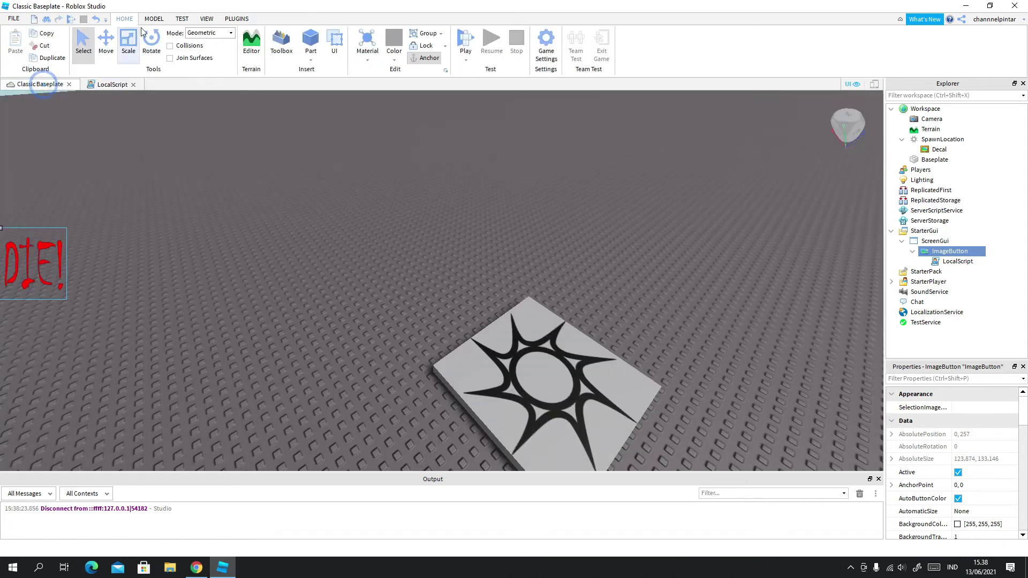
click(72, 19)
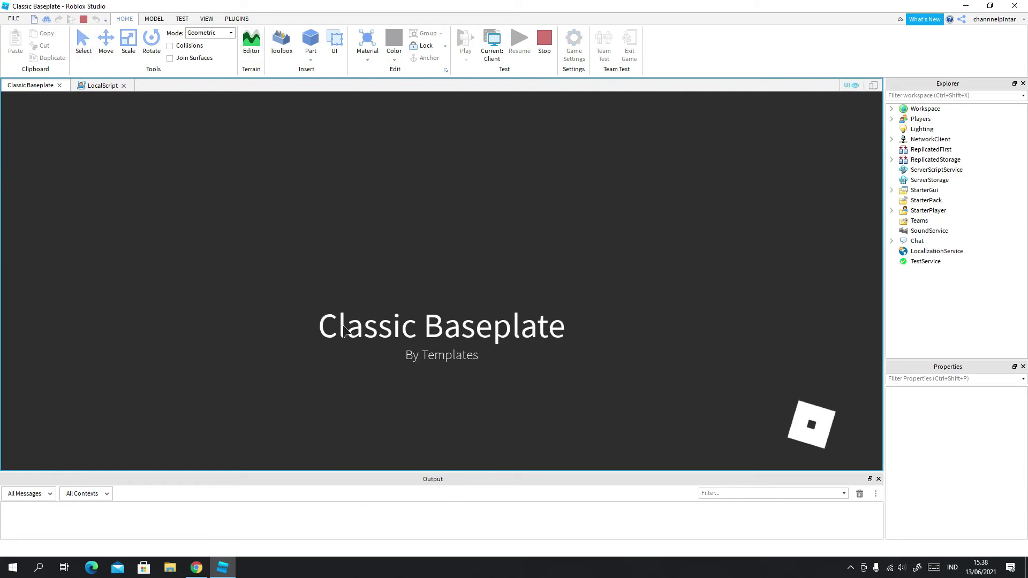
click(890, 568)
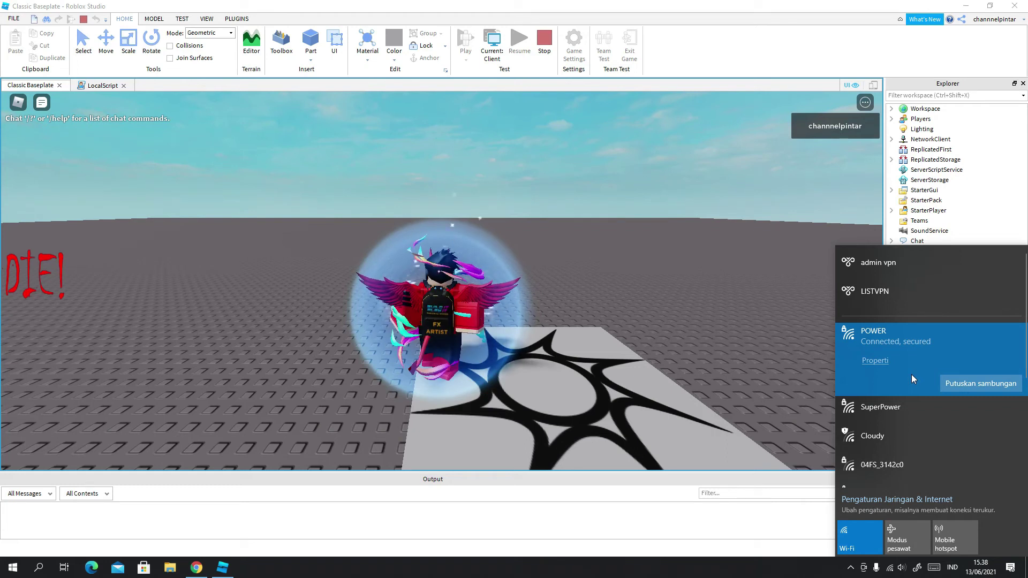
click(679, 381)
- Walk and jump the character around the baseplate in the playtest, viewing it from several angles
right_drag(680, 381, 579, 360)
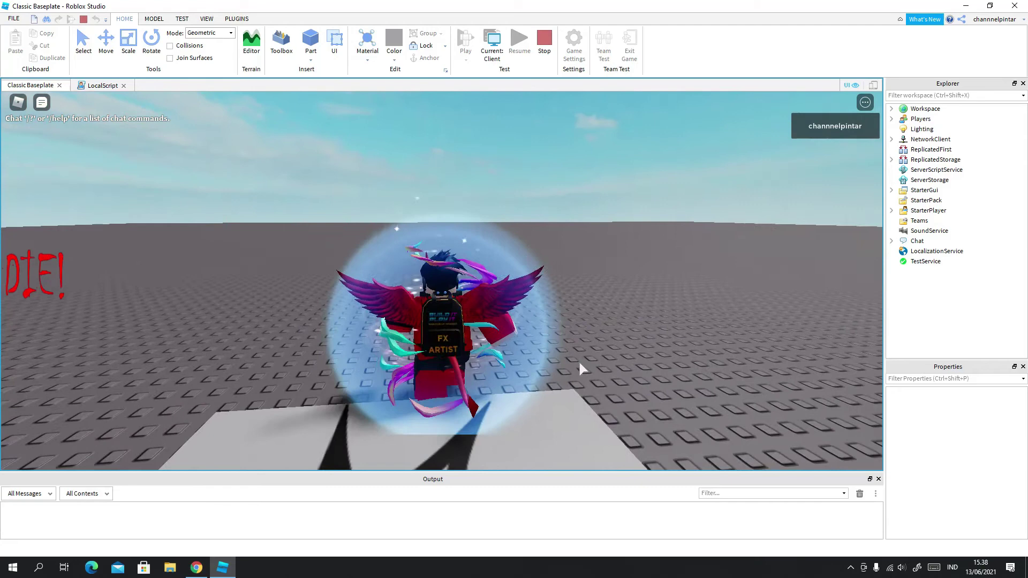
key(w)
key(shift)
key(shift)
right_drag(442, 280, 442, 280)
key(s)
key(space)
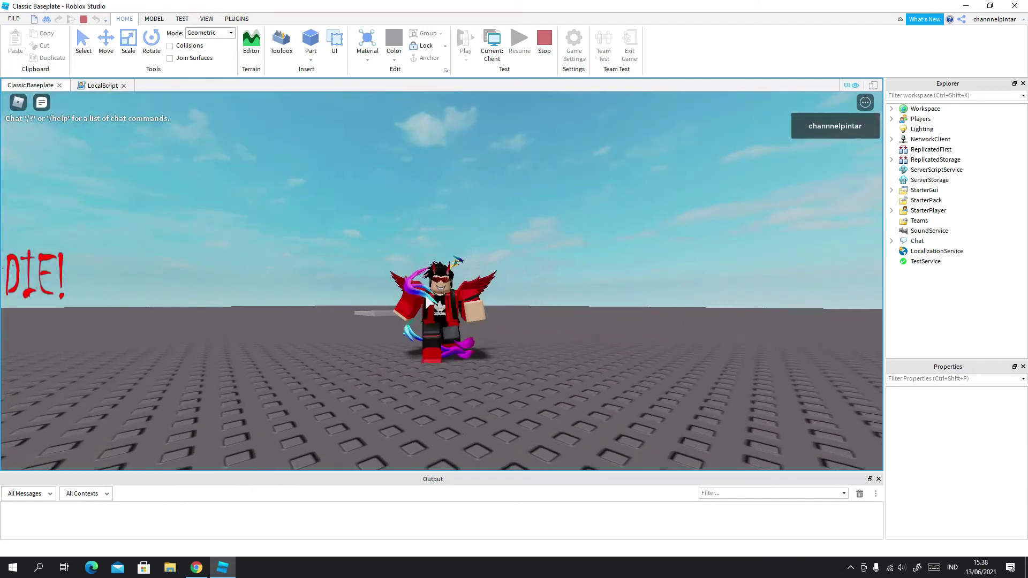
right_drag(307, 288, 307, 285)
scroll(307, 284, up, 4)
key(w)
key(a)
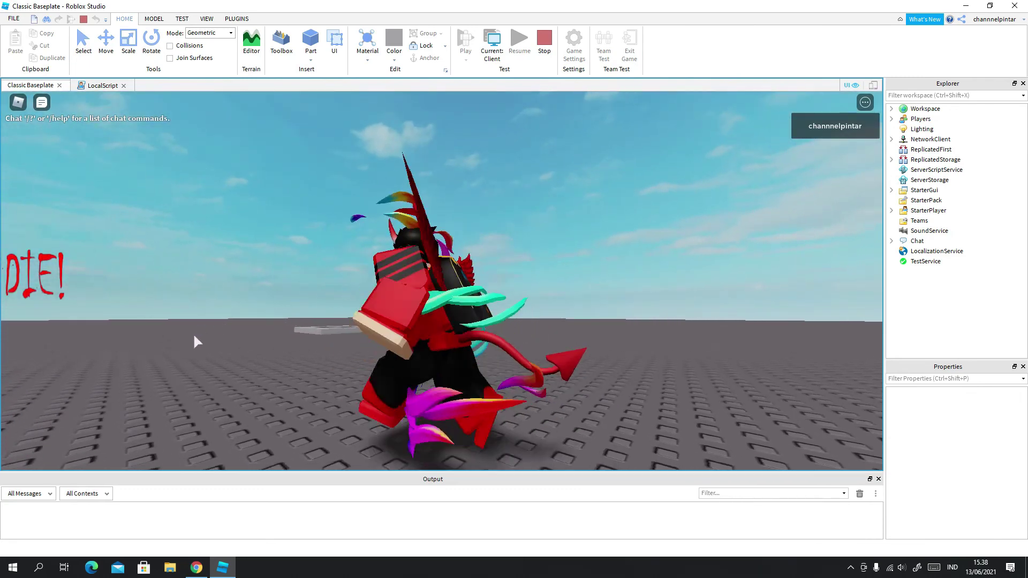
key(w)
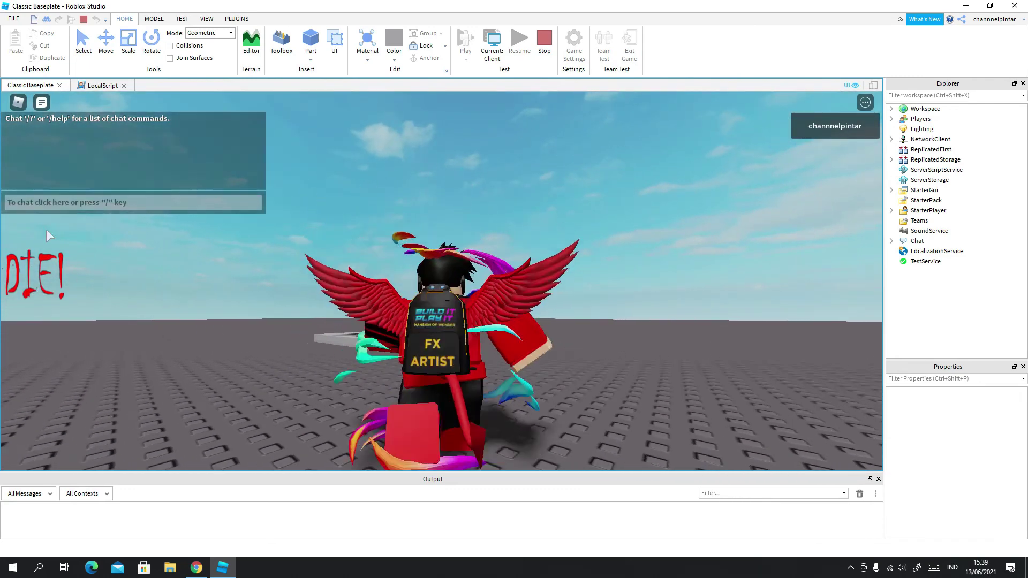
- Activate the DIE! button to test its effect on the character and stop the playtest
click(34, 275)
right_drag(386, 282, 386, 282)
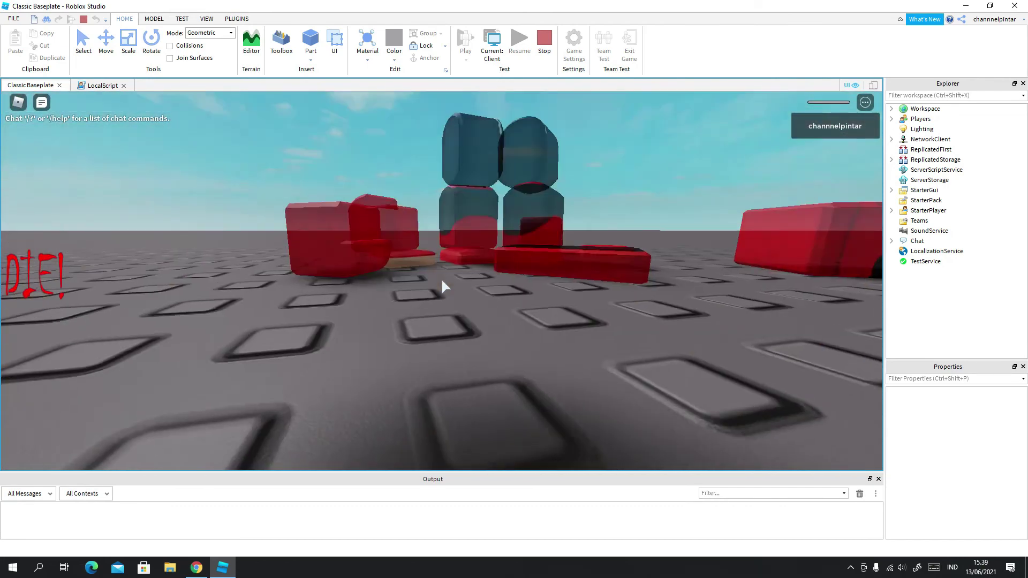
scroll(442, 280, down, 3)
right_drag(444, 269, 445, 267)
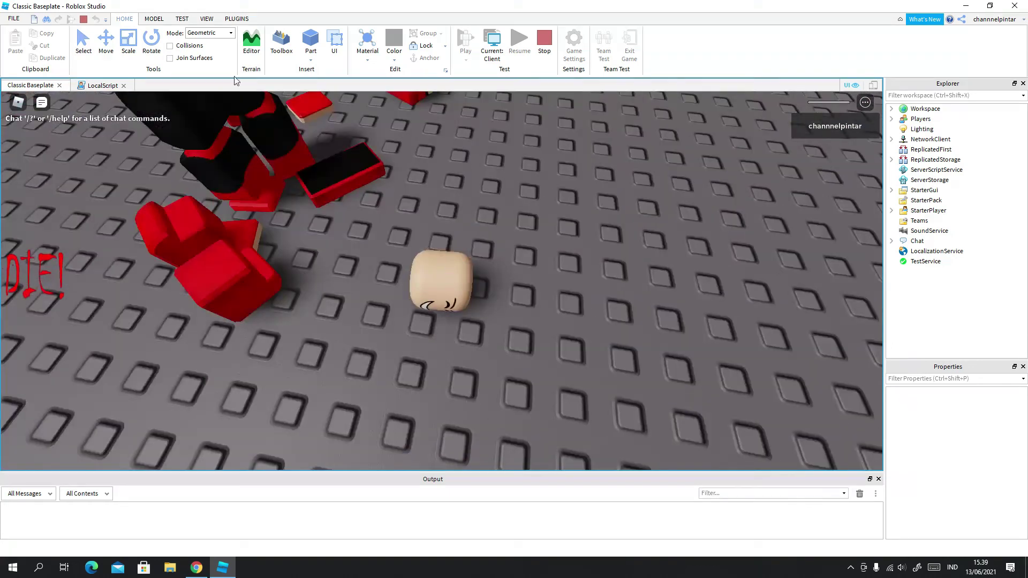
click(84, 20)
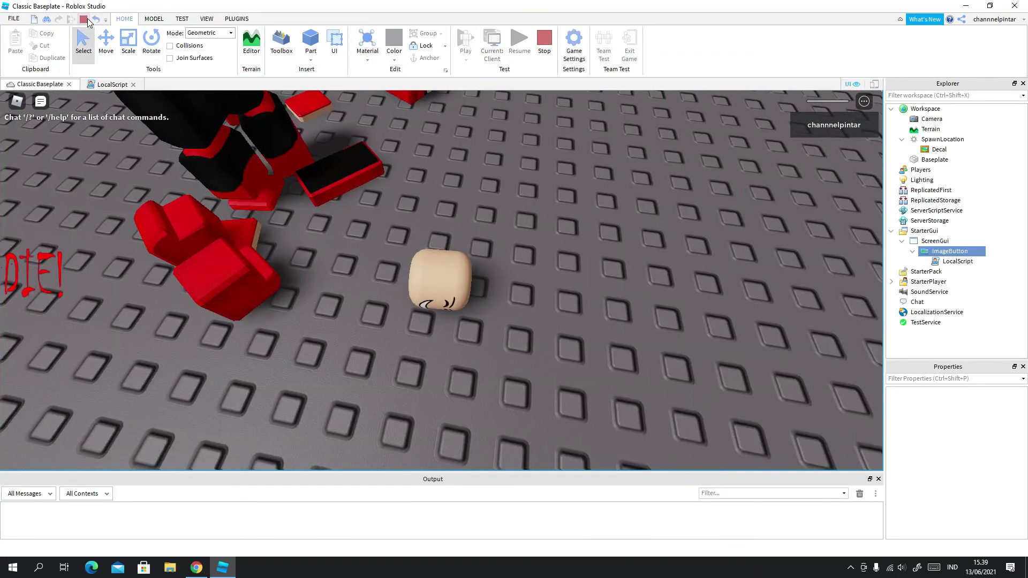
- Change the Humanoid.Health value in the LocalScript to 1 and run a short playtest with it
click(100, 85)
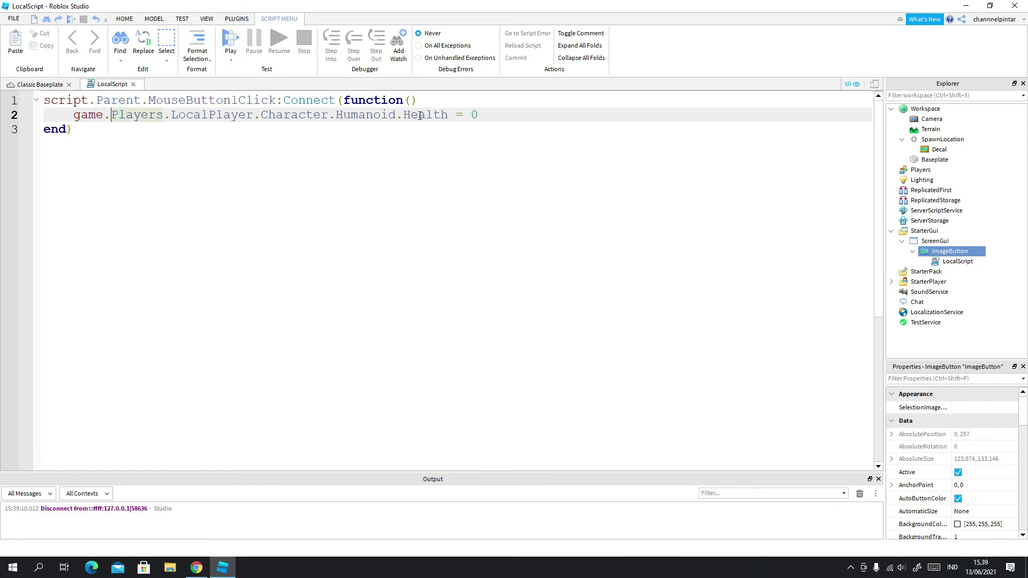
drag(484, 116, 471, 115)
text(1)
click(71, 20)
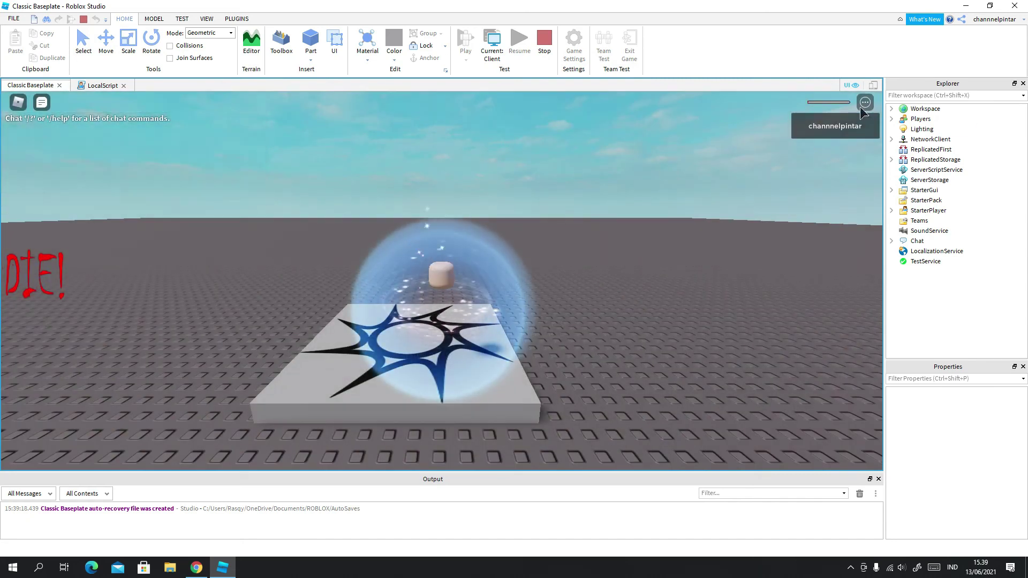
click(544, 42)
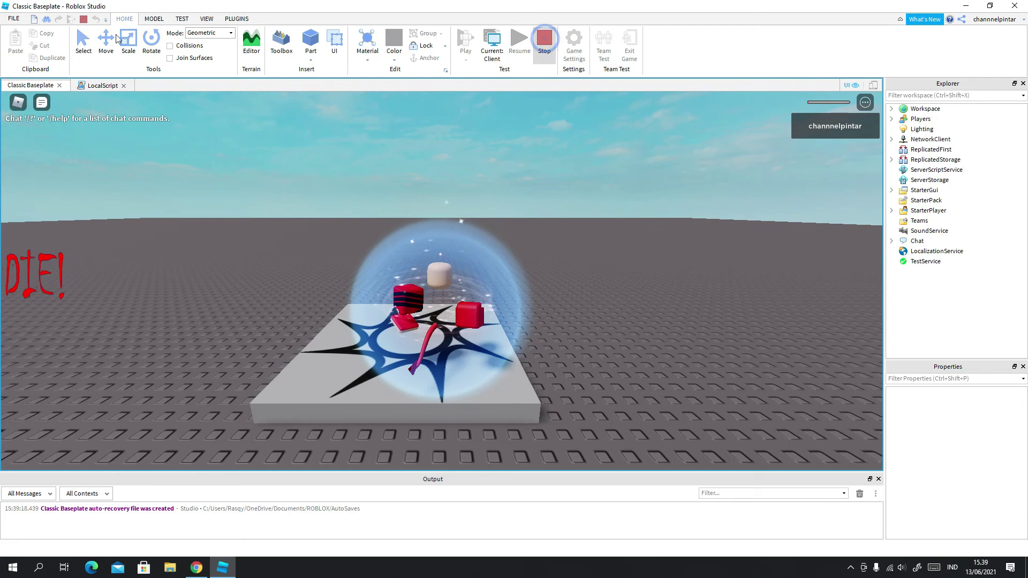
- Set the Humanoid.Health value in the LocalScript back to 0
click(99, 84)
drag(511, 113, 473, 113)
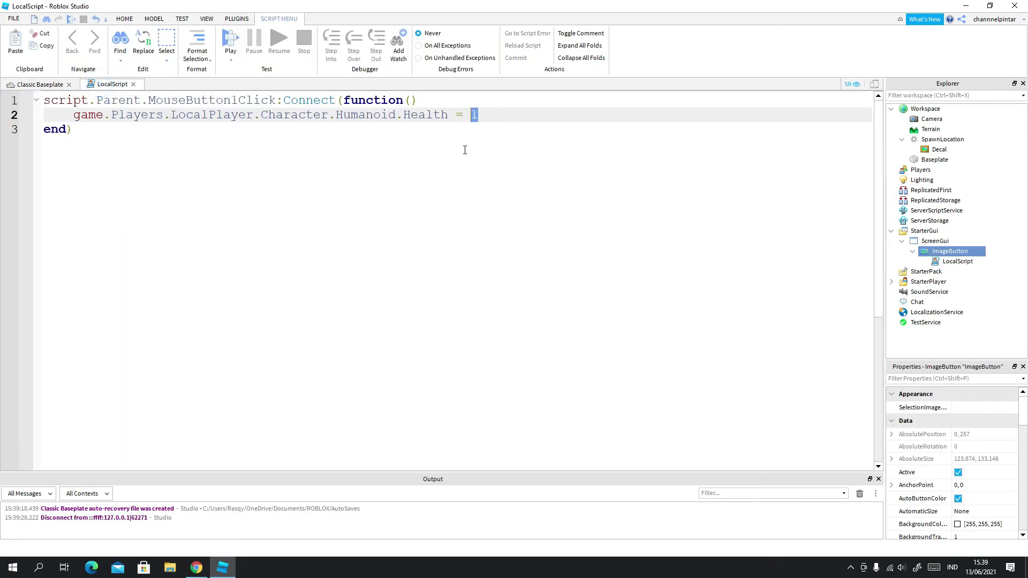
text(0)
drag(670, 358, 557, 250)
drag(610, 280, 718, 341)
key(ctrl+a)
click(523, 121)
drag(661, 220, 693, 124)
click(690, 119)
- Add the comment "--boddy health" at the end of the Humanoid.Health line
click(499, 115)
key(BackSpace)
text(boddy)
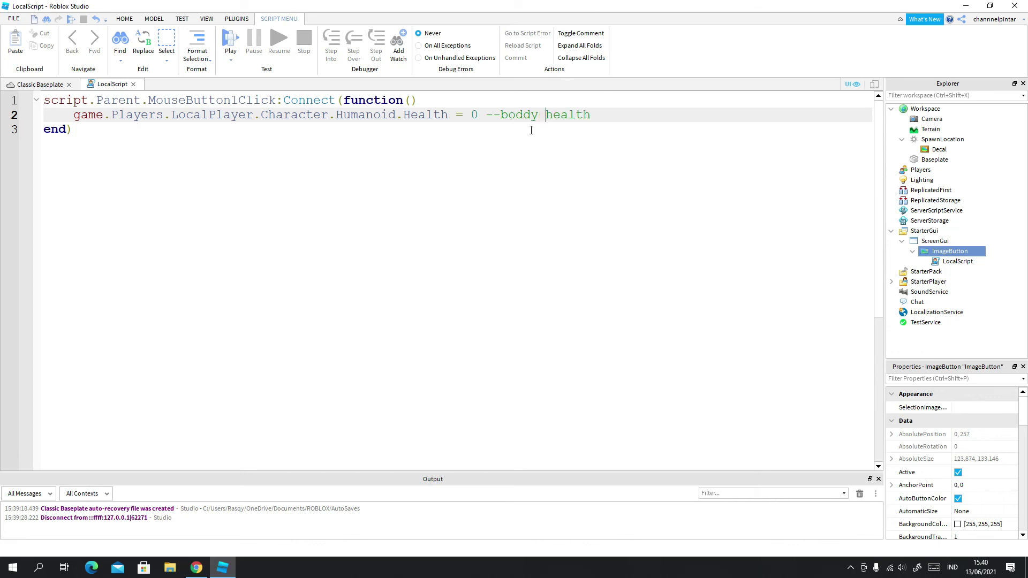
- Remove "boddy" and the space after it so that the comment reads "--health"
mouse_move(540, 118)
mouse_down()
mouse_move(603, 129)
mouse_move(504, 117)
mouse_up()
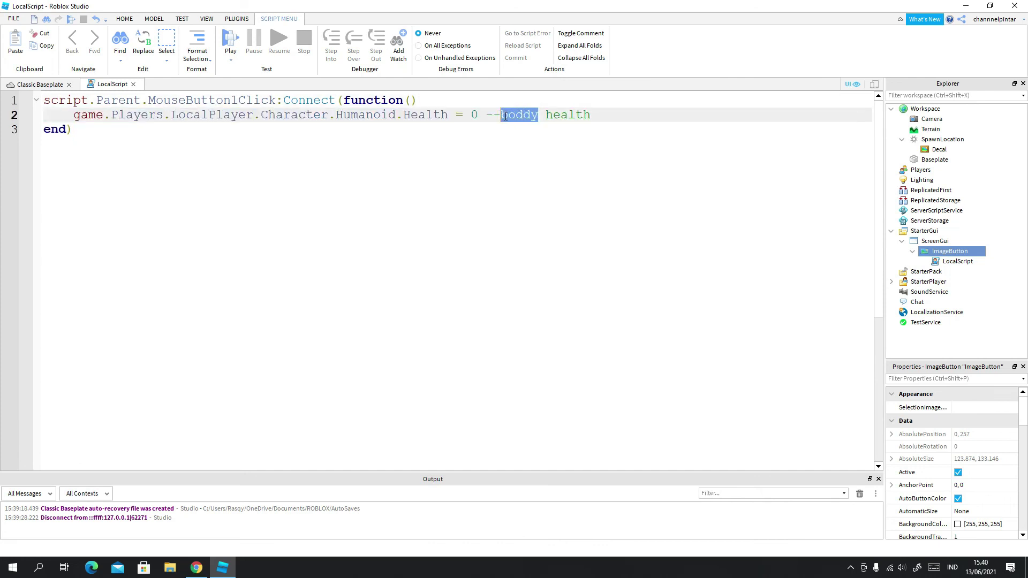
key(BackSpace)
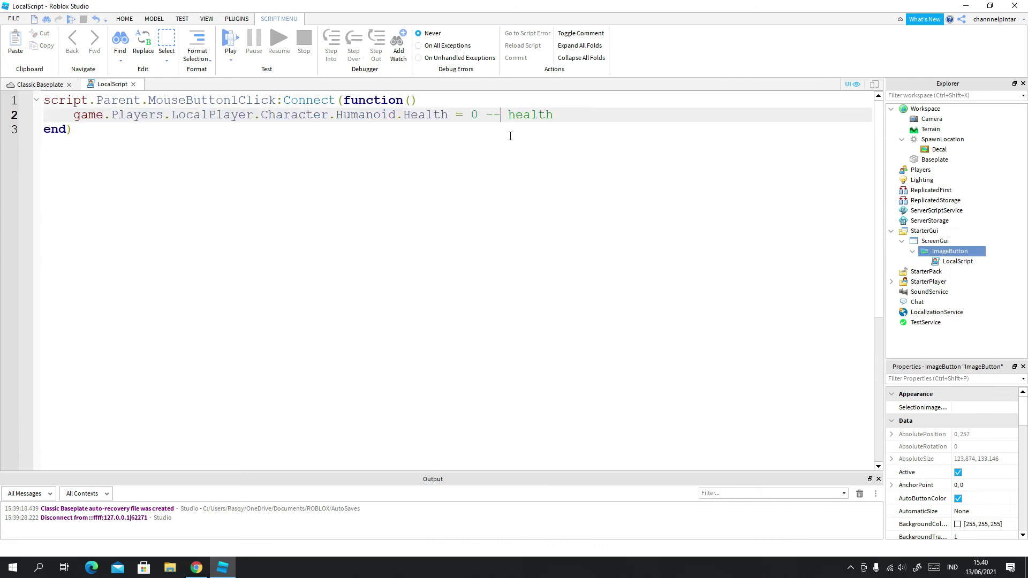
key(Delete)
click(612, 110)
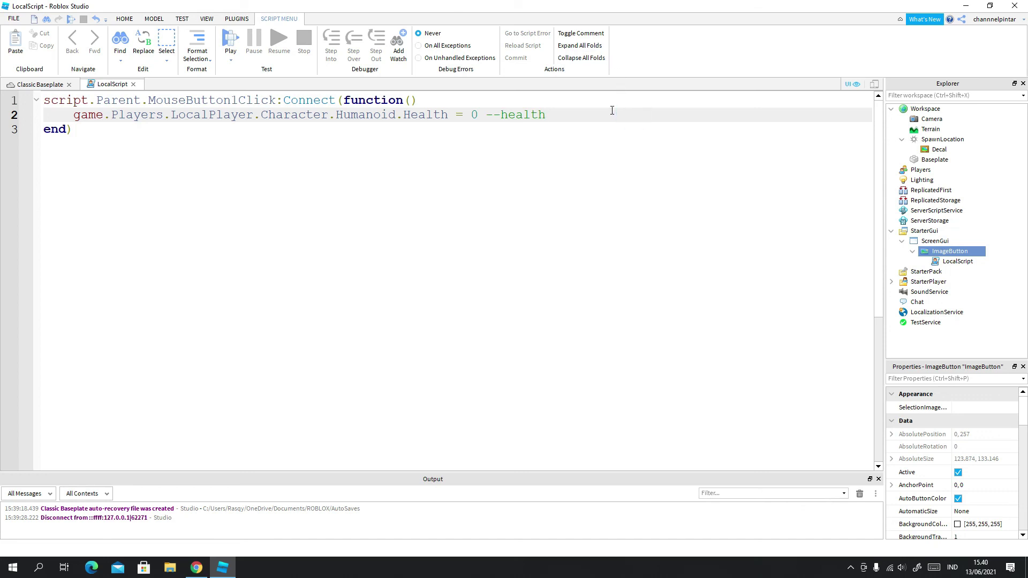